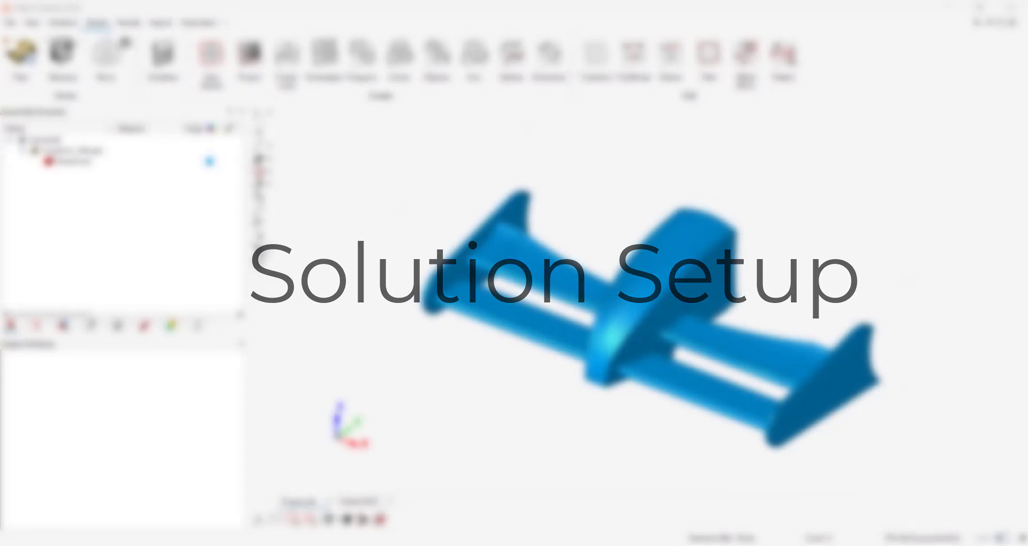
# Create a Drop Impact solution named DropTest for the NoseCone body, entering its drop impact time period.
pyautogui.scroll(8, 696, 283)
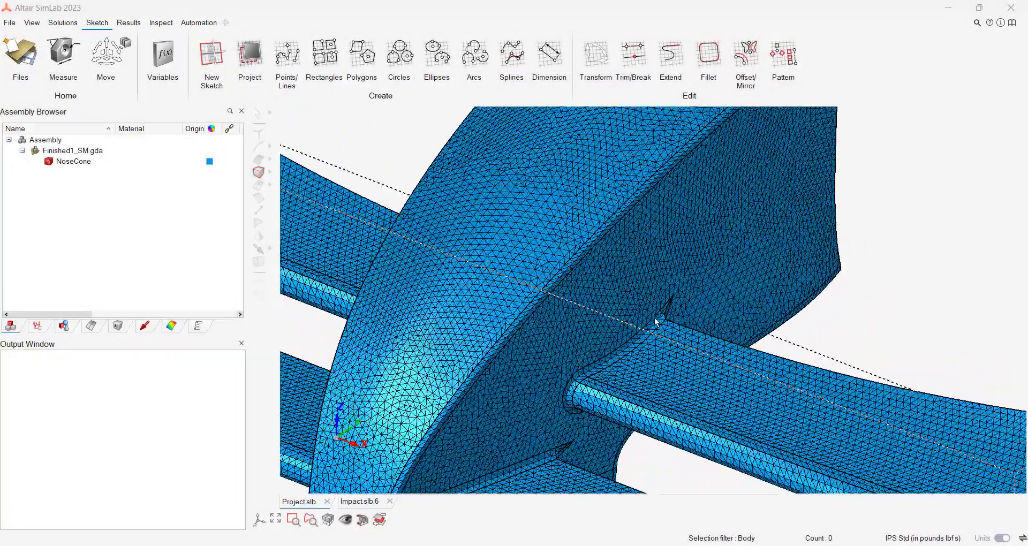
pyautogui.moveTo(655, 318); pyautogui.dragTo(468, 289, button='middle')
pyautogui.click(94, 166)
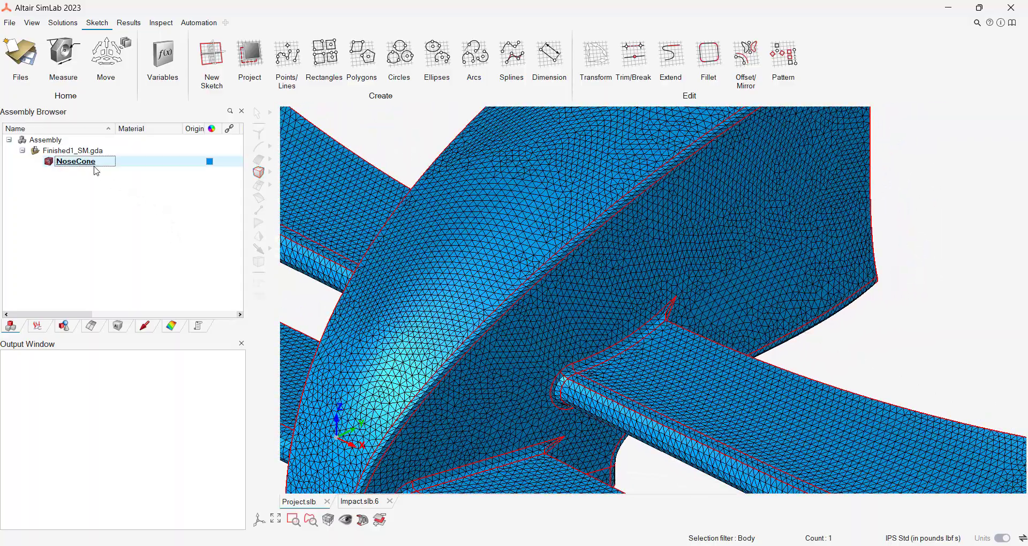
pyautogui.scroll(-5, 865, 319)
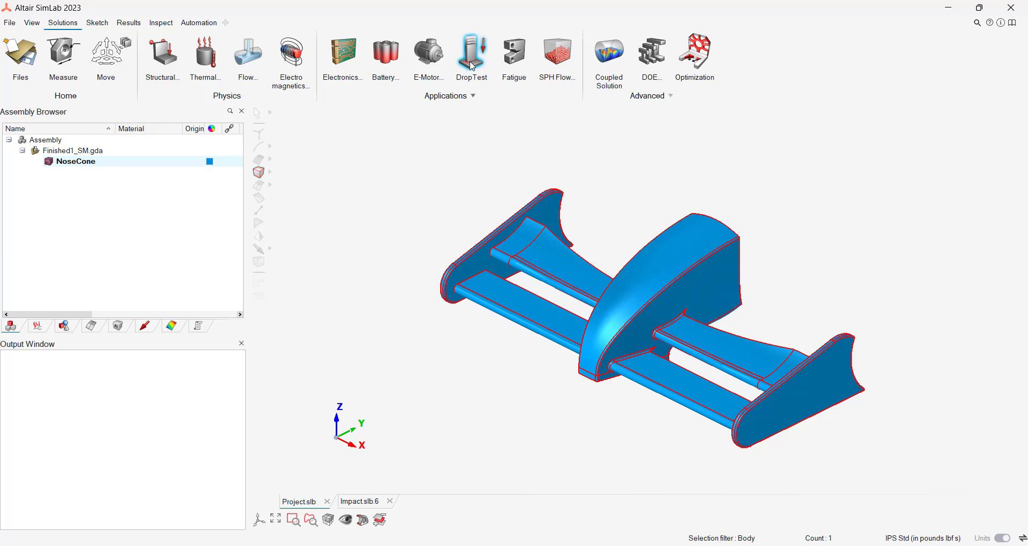
pyautogui.click(472, 63)
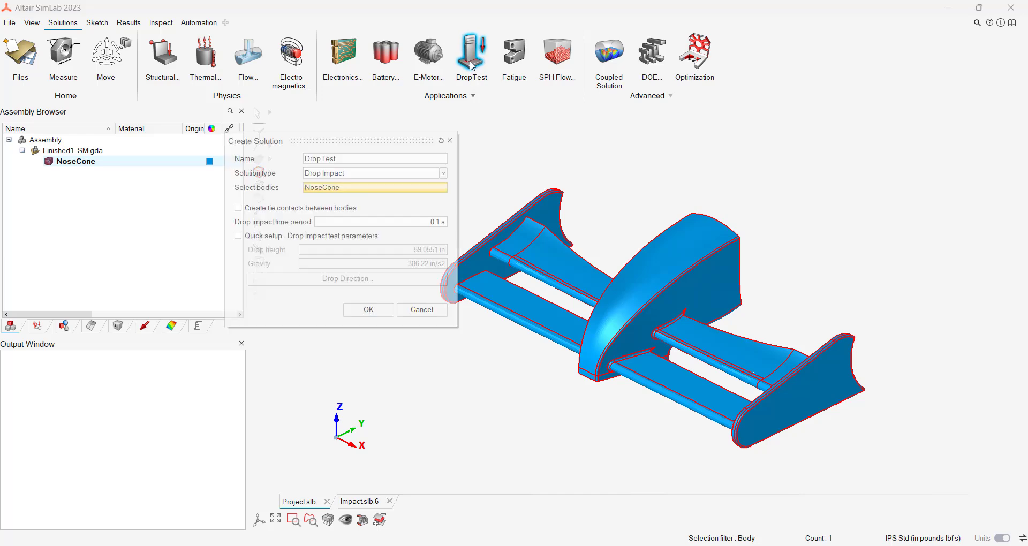
pyautogui.click(396, 224)
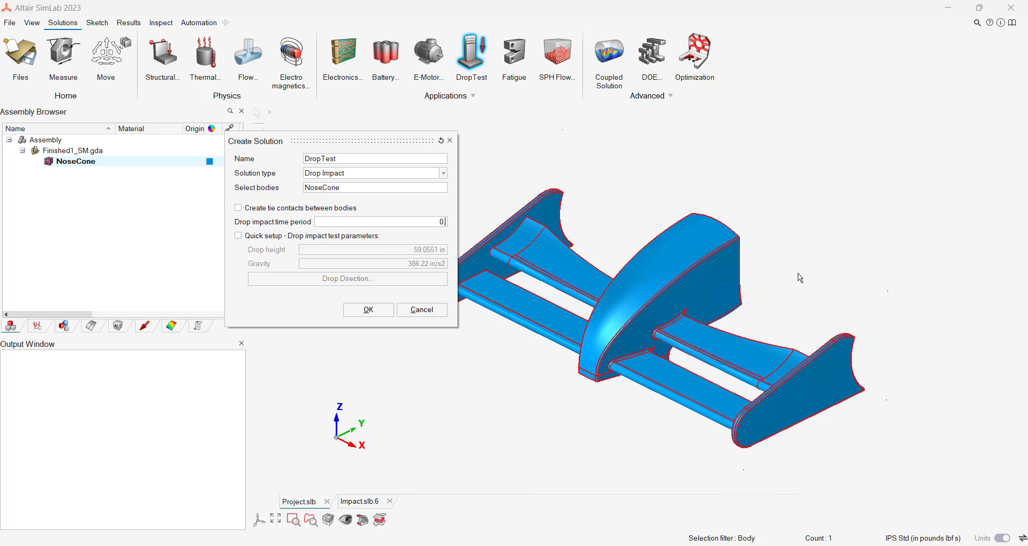
pyautogui.click(370, 310)
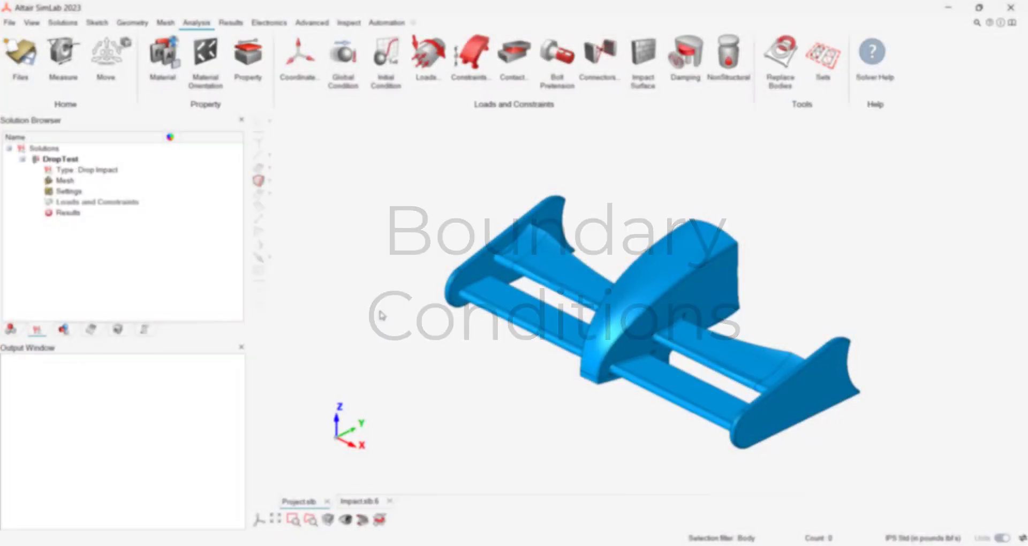
# Add an initial condition named Impact Velocity to the NoseCone body with a uniform Z velocity of -1760 in/s.
pyautogui.click(385, 56)
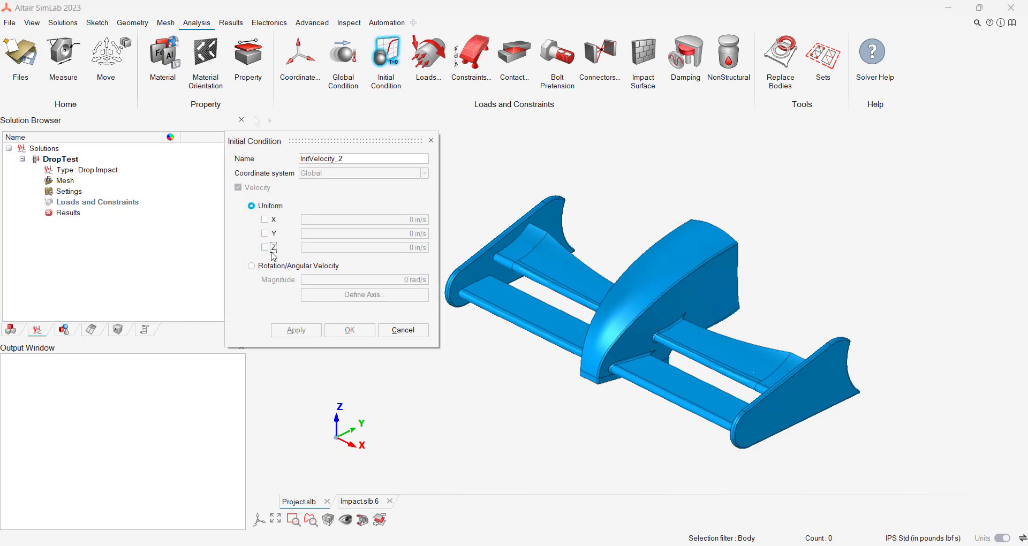
pyautogui.click(268, 247)
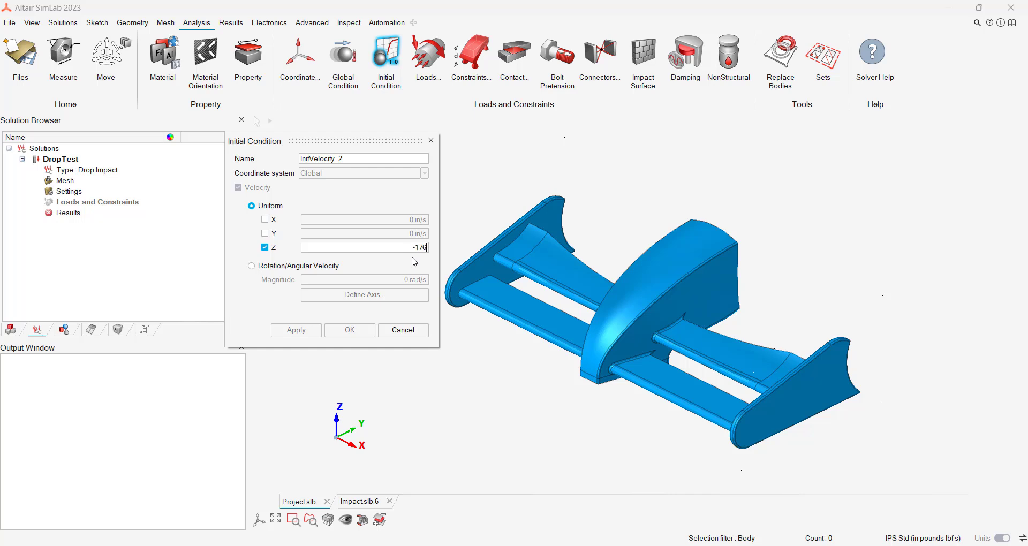
pyautogui.click(371, 162)
pyautogui.write('Impact')
pyautogui.click(636, 313)
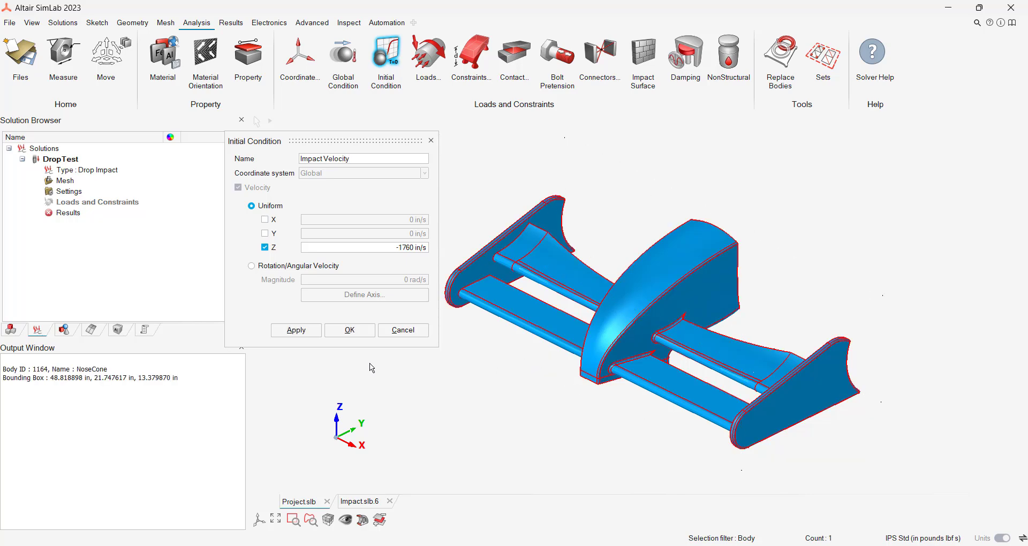
pyautogui.click(348, 329)
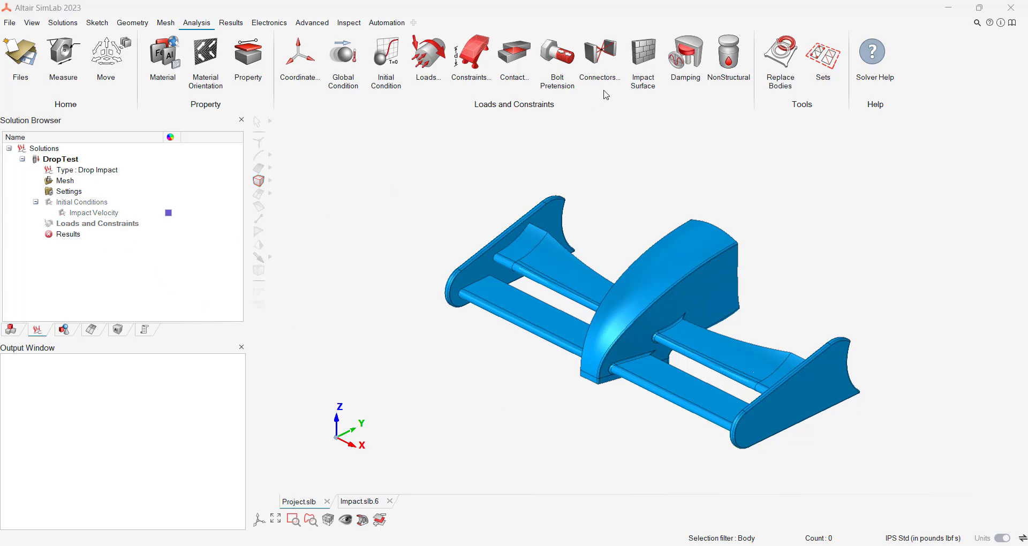
# Configure a rigid wall impact surface with Sliding with Friction contact, friction coefficient 0.3 and secondary search tolerance 4.45 in.
pyautogui.click(633, 64)
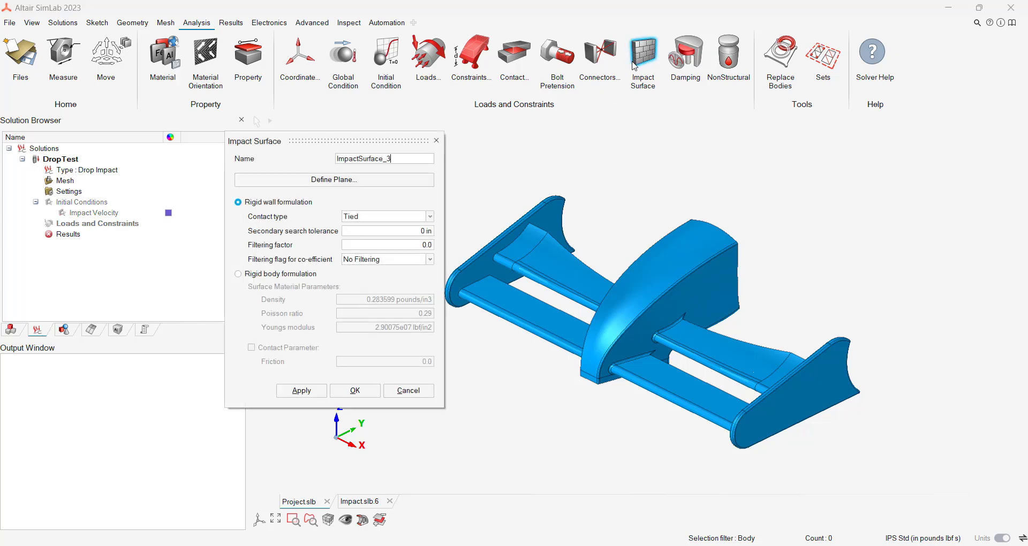
pyautogui.click(404, 216)
pyautogui.click(399, 243)
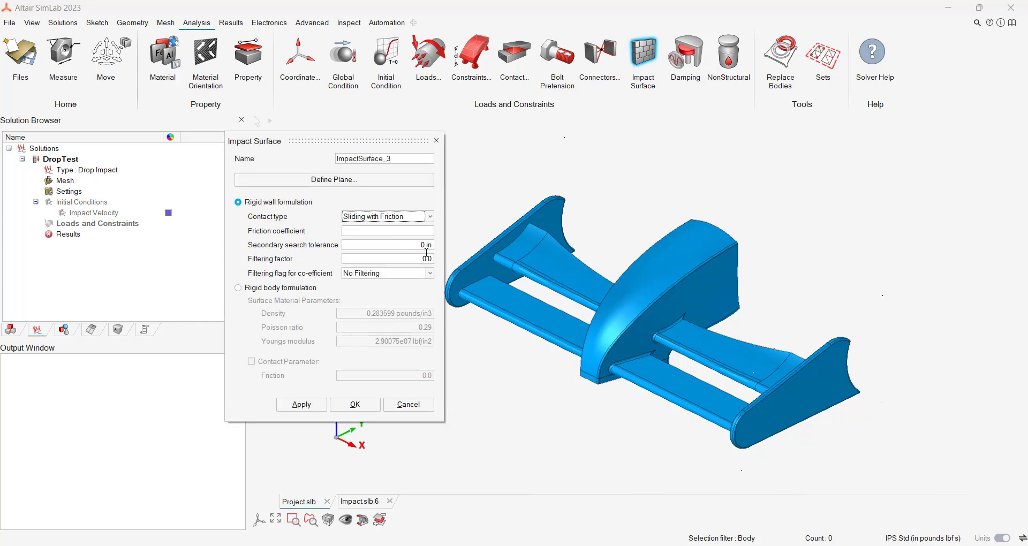
pyautogui.moveTo(736, 428); pyautogui.dragTo(685, 386, button='middle')
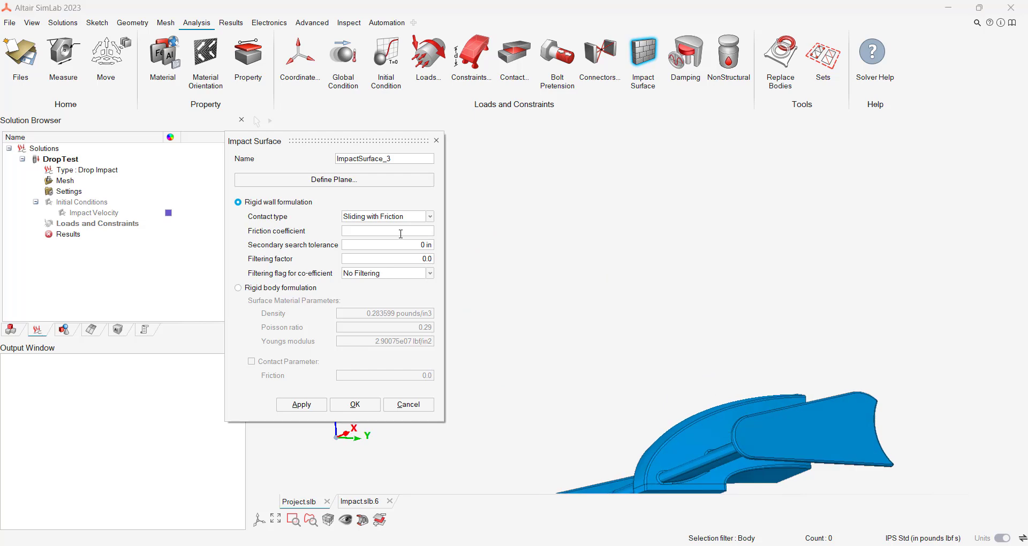
pyautogui.moveTo(764, 368); pyautogui.dragTo(712, 184, button='right')
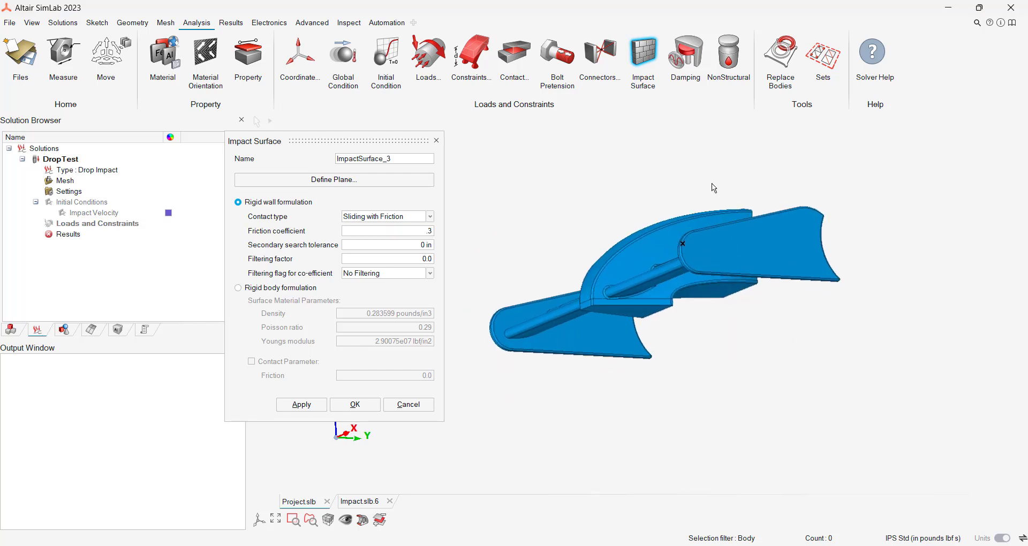
pyautogui.press('Tab')
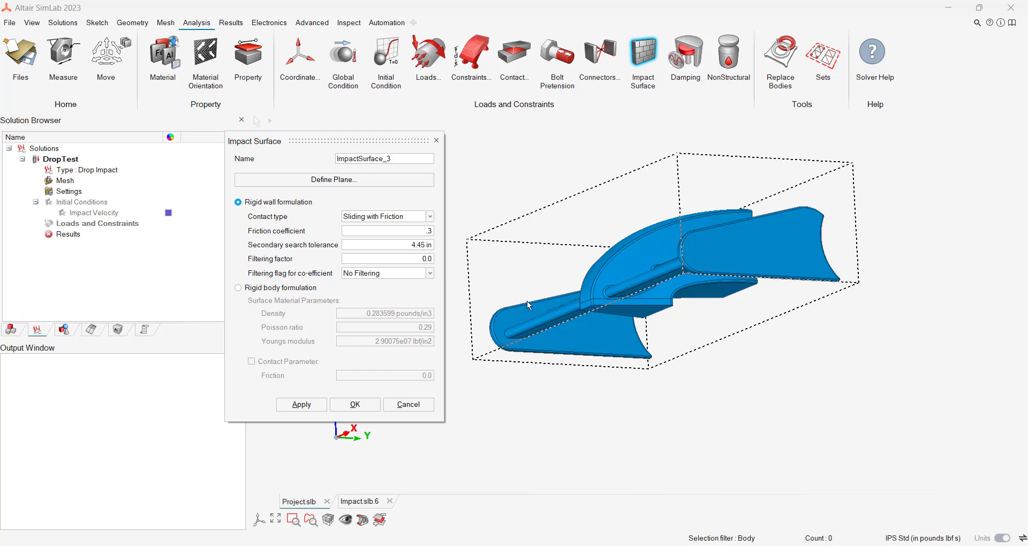
# Define the impact surface plane from the flat face at the tip of the nose cone and create the surface.
pyautogui.click(381, 181)
pyautogui.click(303, 230)
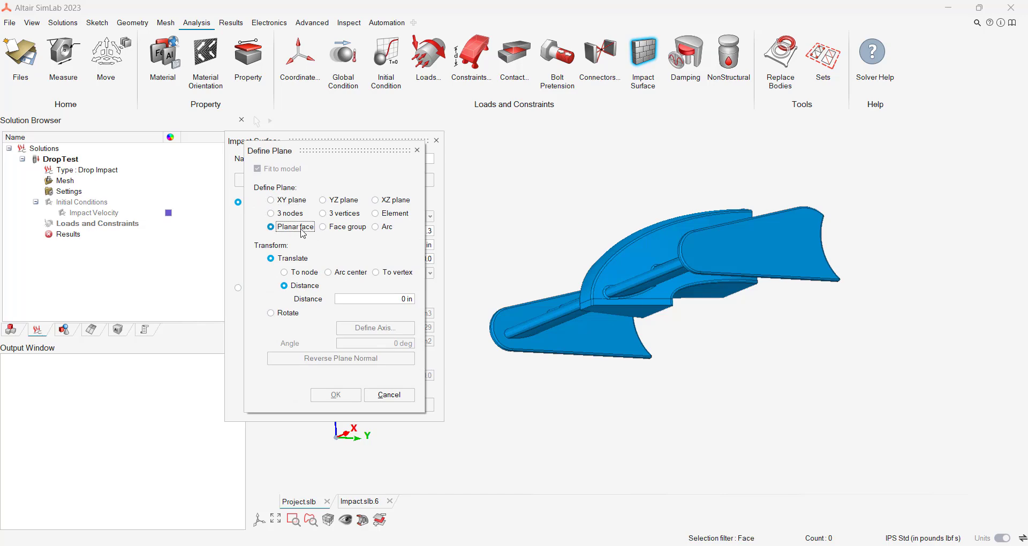
pyautogui.moveTo(689, 373); pyautogui.dragTo(712, 417, button='middle')
pyautogui.scroll(3, 714, 419)
pyautogui.click(677, 381)
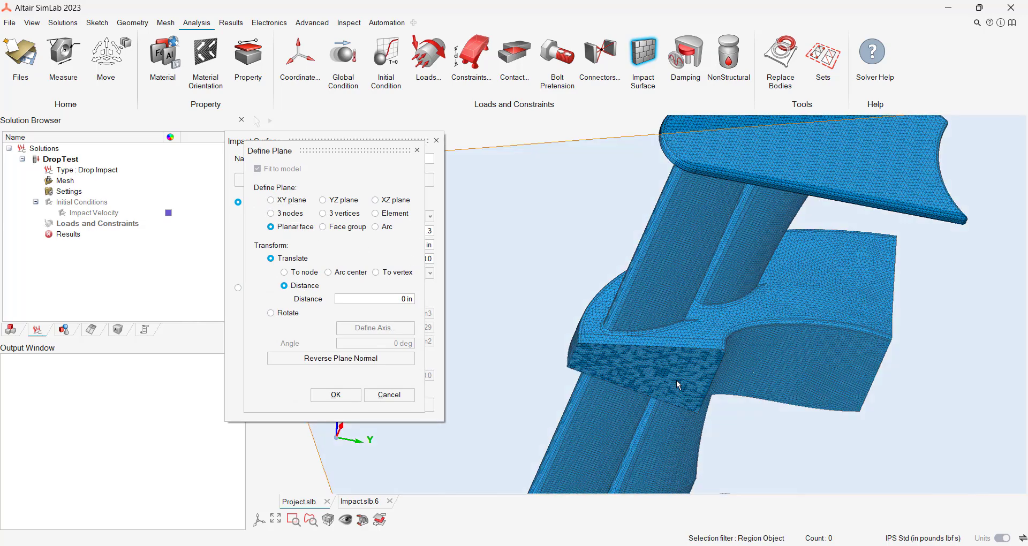
pyautogui.click(343, 395)
pyautogui.click(355, 404)
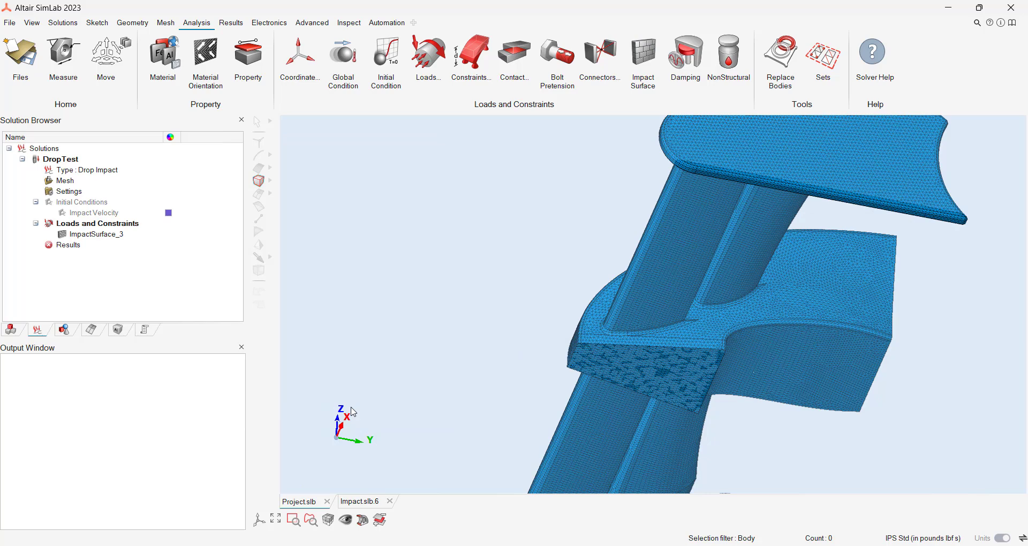
# Add a global condition that applies gravity in the Z direction.
pyautogui.scroll(-5, 669, 359)
pyautogui.moveTo(685, 343); pyautogui.dragTo(701, 322, button='middle')
pyautogui.scroll(-4, 682, 396)
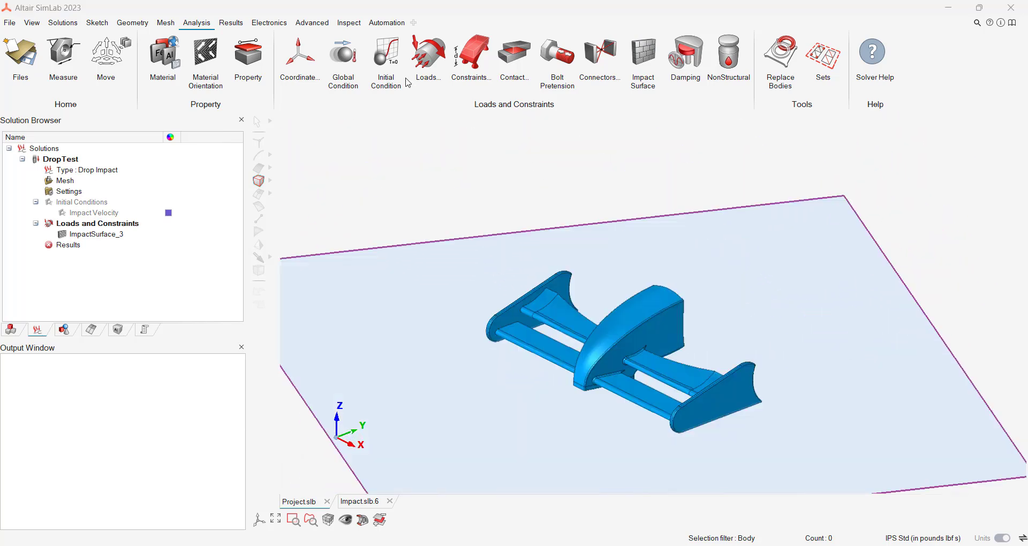
pyautogui.click(342, 58)
pyautogui.click(289, 187)
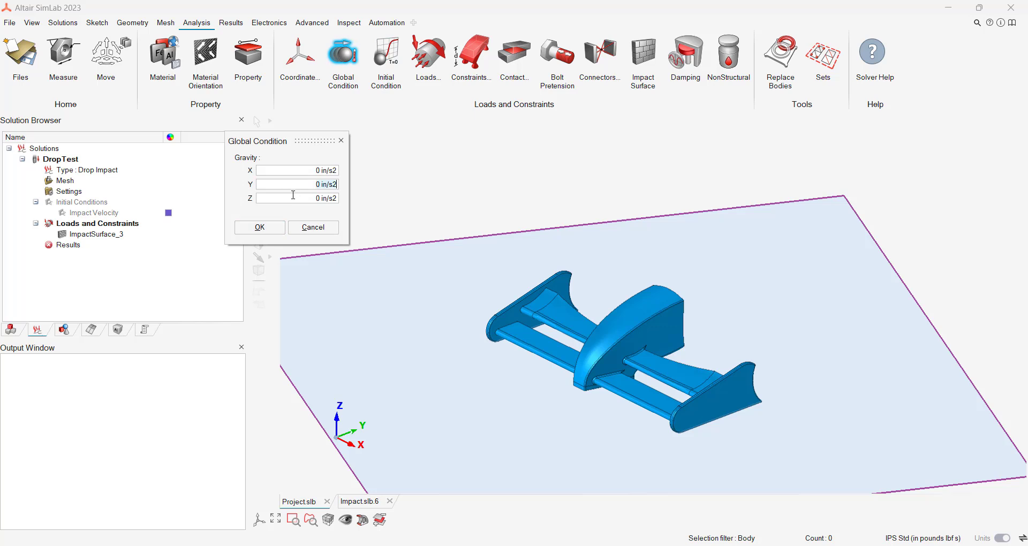
pyautogui.moveTo(293, 196); pyautogui.dragTo(393, 199)
pyautogui.click(260, 227)
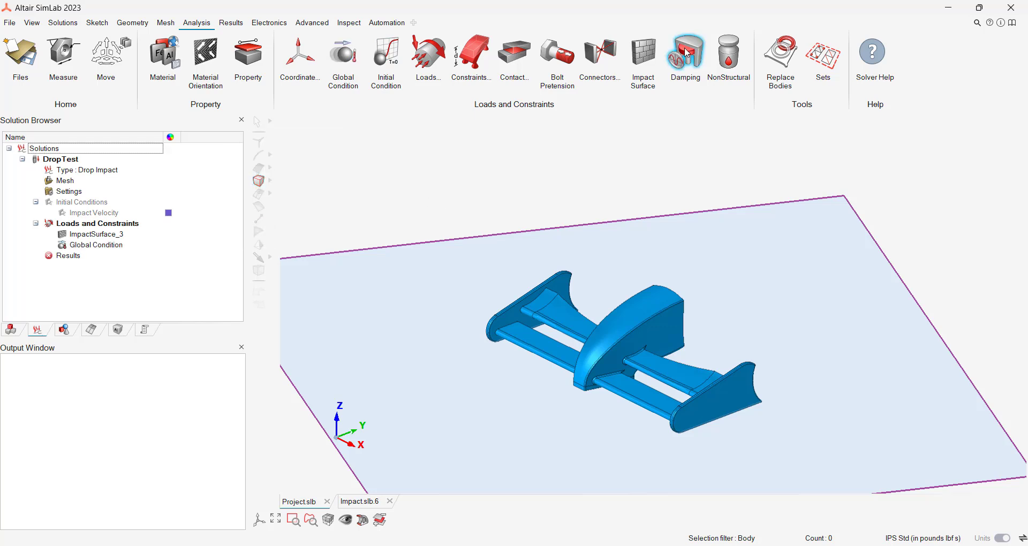
# Add damping to the NoseCone body with a uniform Rayleigh mass damping of 0.7.
pyautogui.click(687, 53)
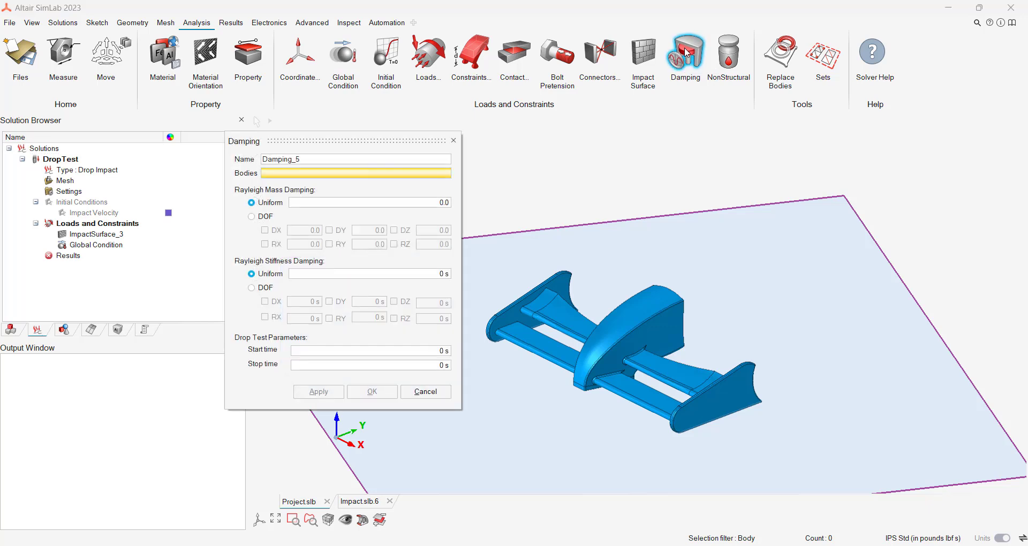
pyautogui.click(586, 348)
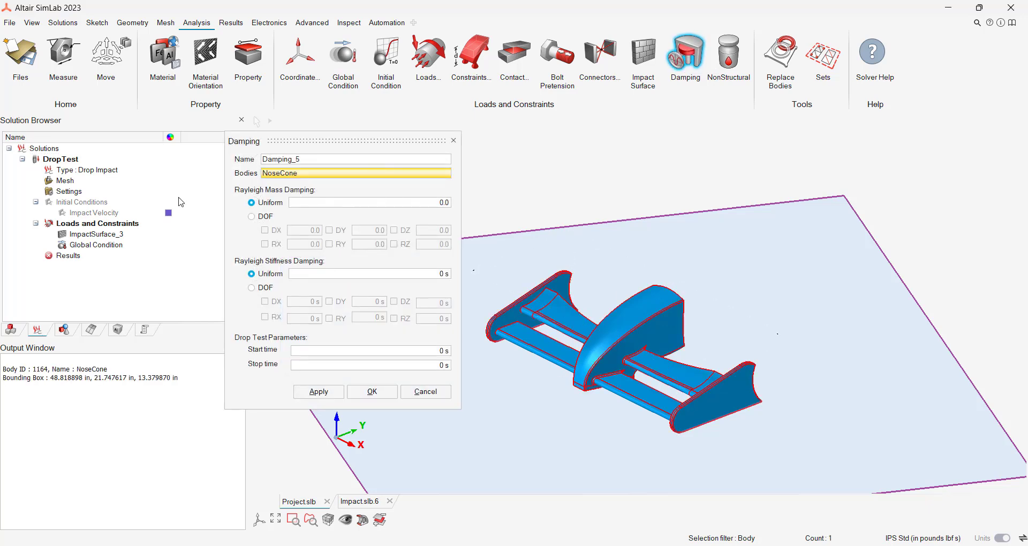
pyautogui.click(444, 203)
pyautogui.write('.7')
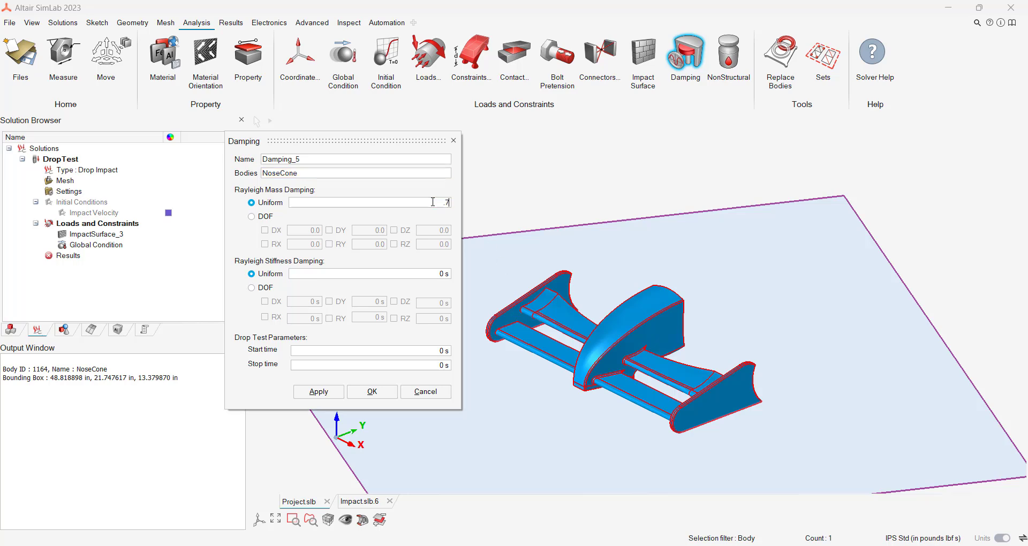
pyautogui.click(365, 387)
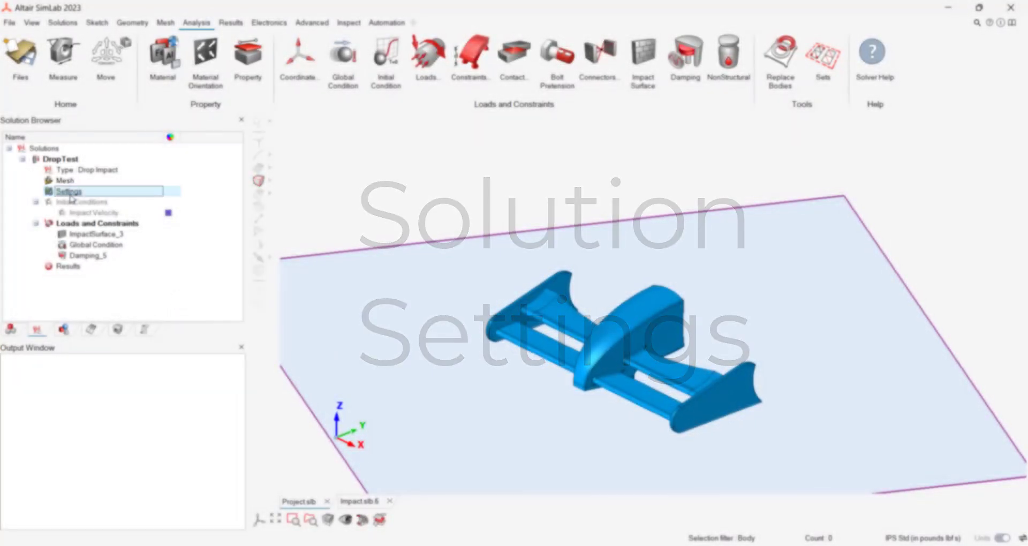
# Review the animation and time history outputs in the DropTest result request and accept the request.
pyautogui.rightClick(71, 197)
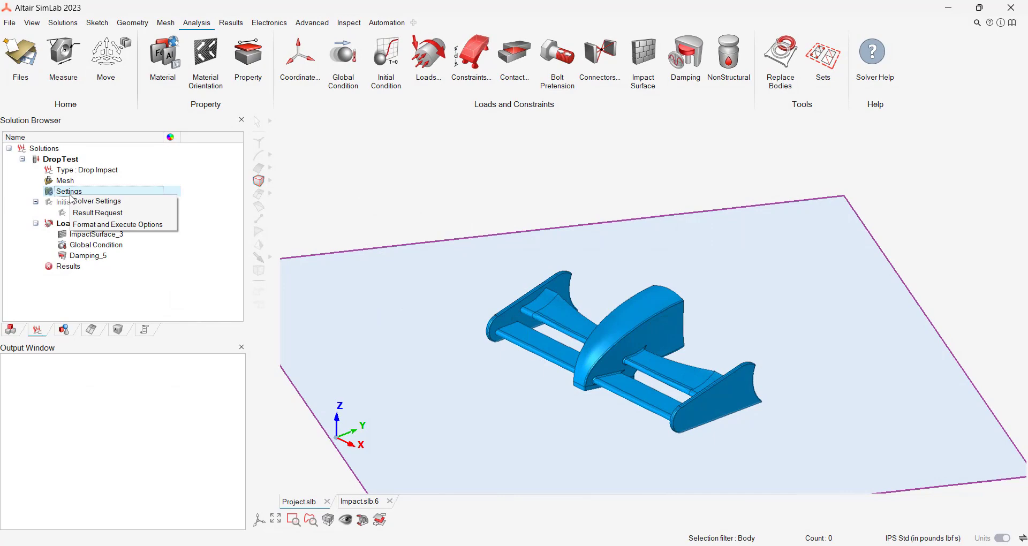
pyautogui.click(114, 217)
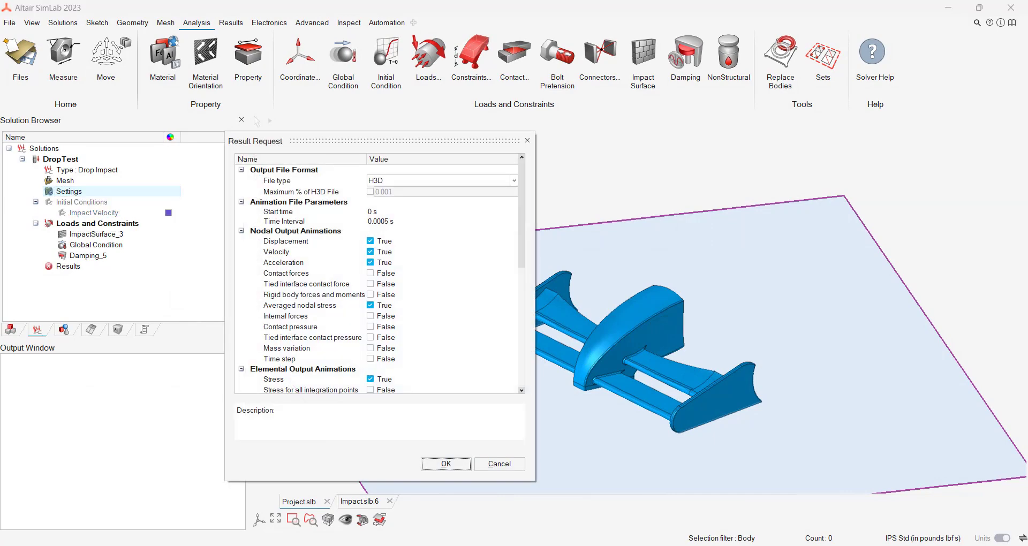
pyautogui.click(386, 220)
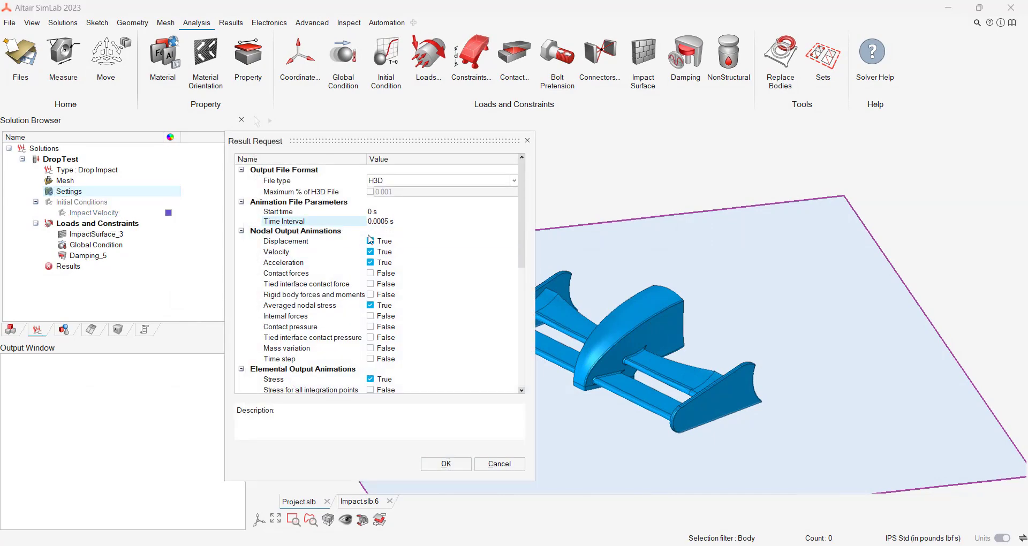
pyautogui.scroll(-6, 370, 239)
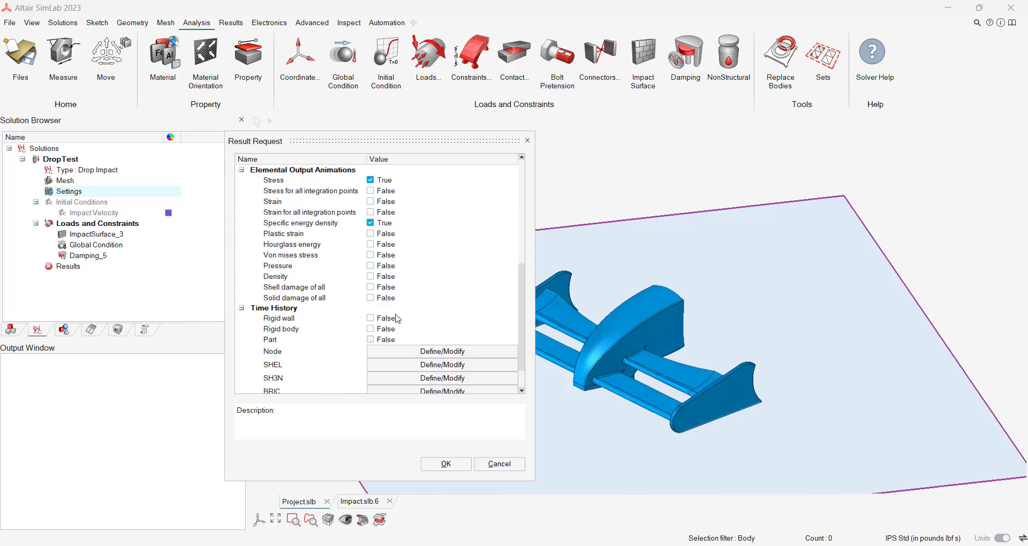
pyautogui.scroll(6, 398, 319)
pyautogui.scroll(-5, 409, 341)
pyautogui.click(445, 463)
# Examine the DropTest solver settings, including the time step control parameters, and close them.
pyautogui.rightClick(79, 192)
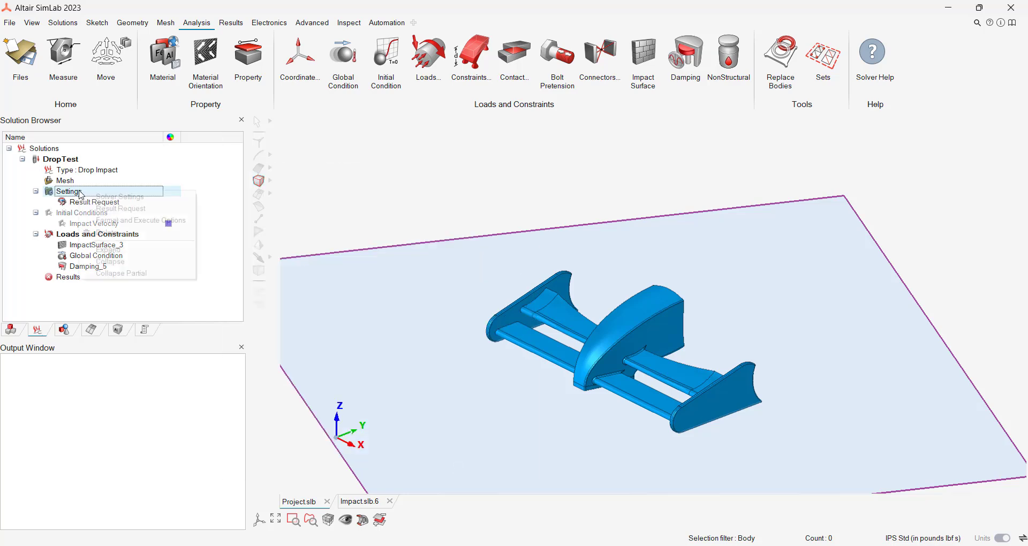
pyautogui.click(133, 198)
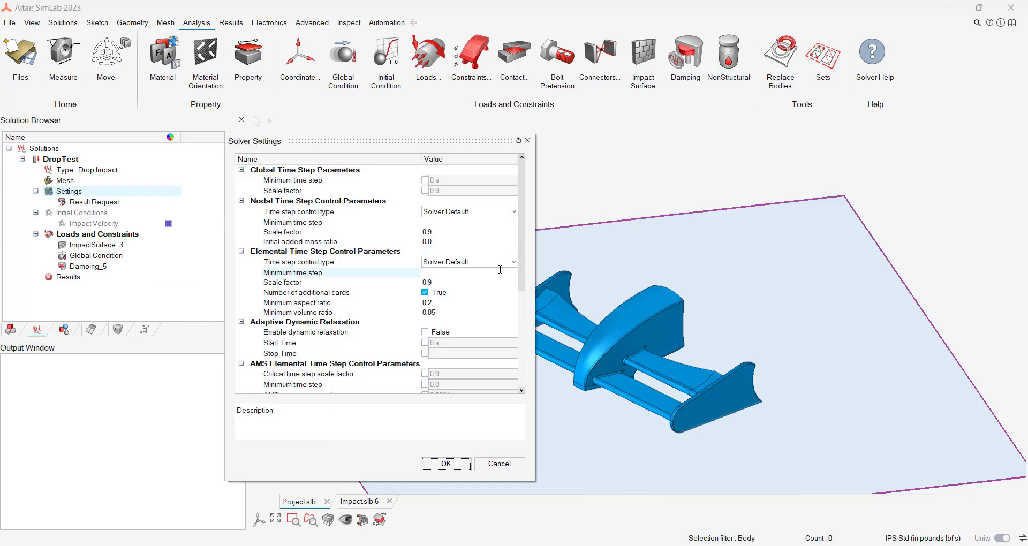
pyautogui.moveTo(521, 257); pyautogui.dragTo(527, 143)
pyautogui.click(527, 140)
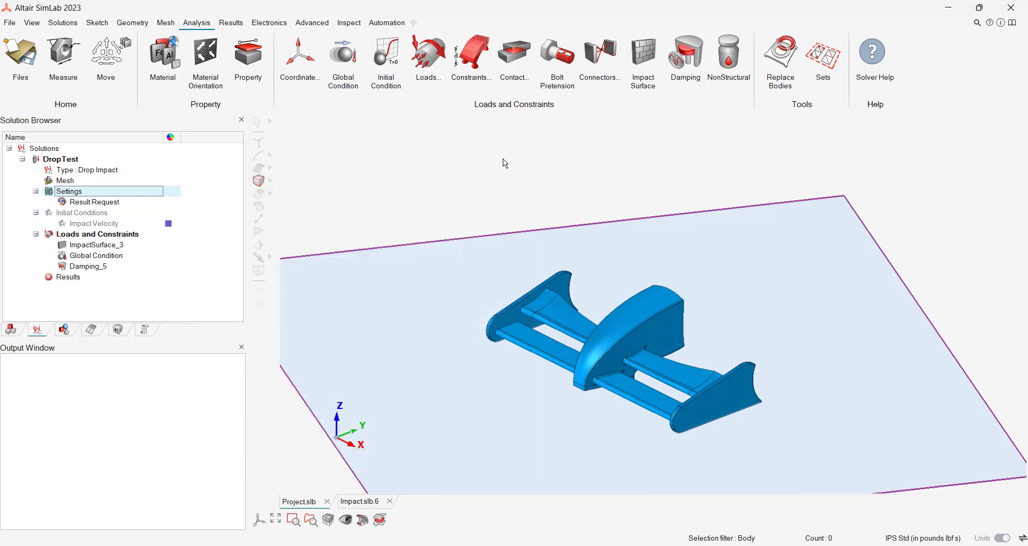
# Set the number of processors to 8 in the DropTest format and execute options and accept them.
pyautogui.rightClick(69, 191)
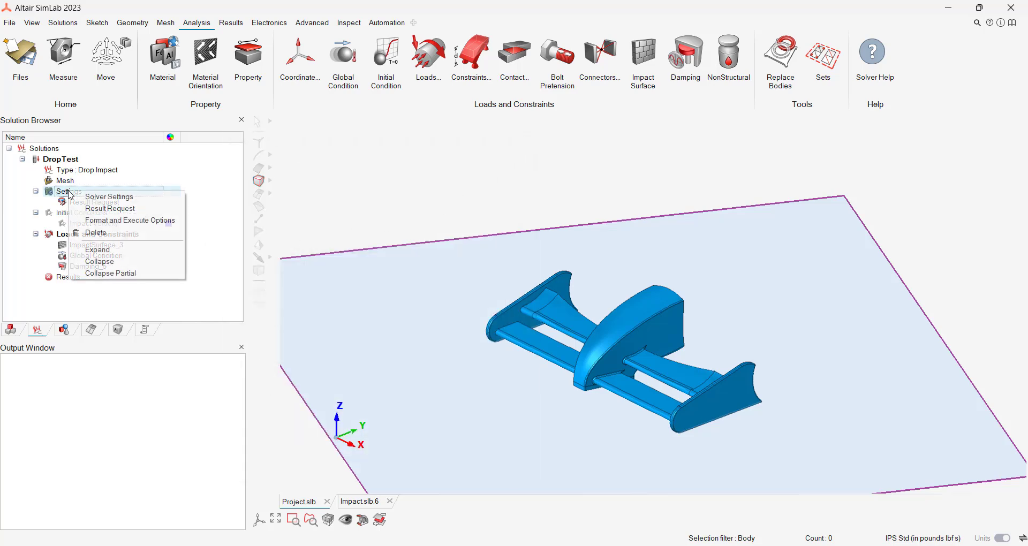
pyautogui.click(119, 220)
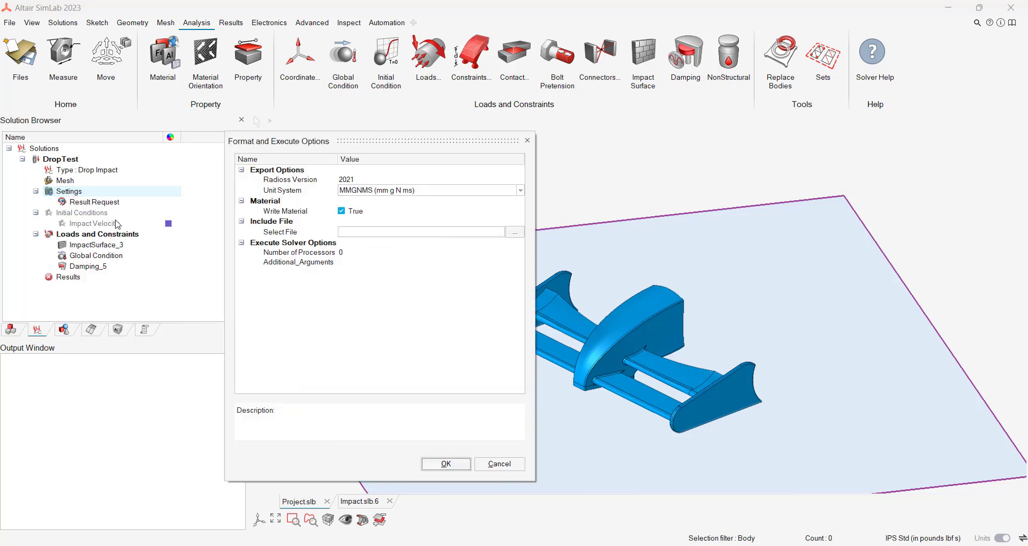
pyautogui.click(359, 251)
pyautogui.press('BackSpace')
pyautogui.write('8')
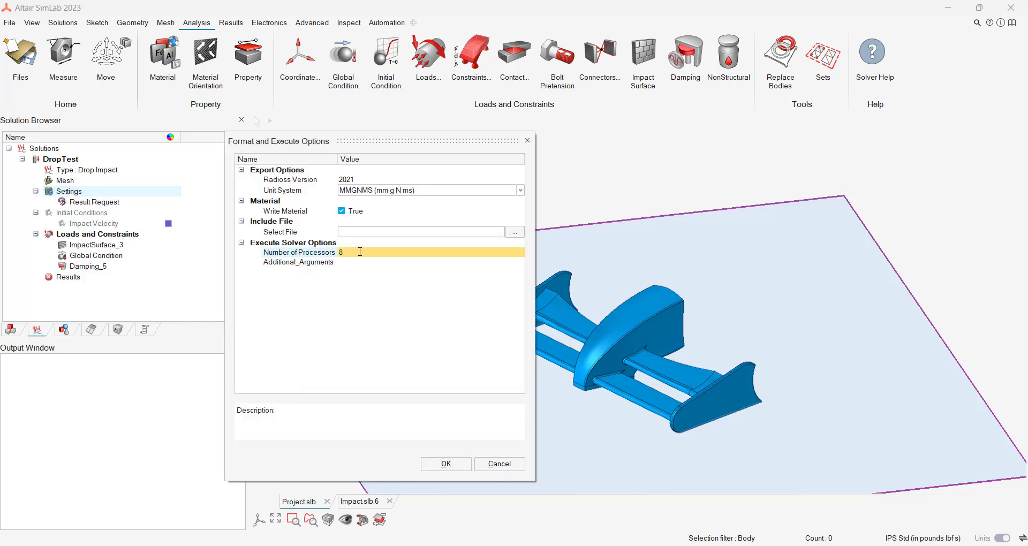
pyautogui.click(451, 464)
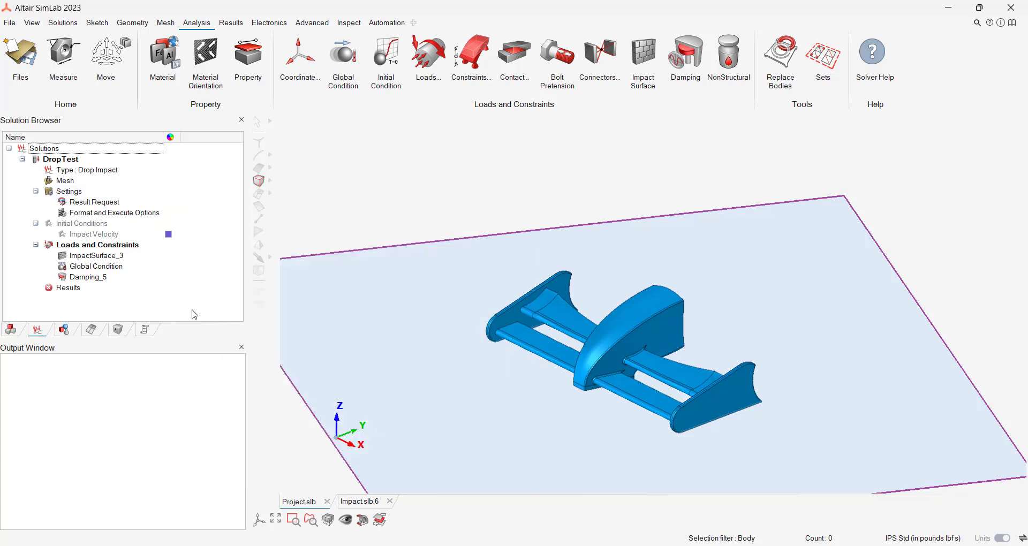
# Solve the DropTest solution by updating its results, and check the solver log file.
pyautogui.rightClick(64, 288)
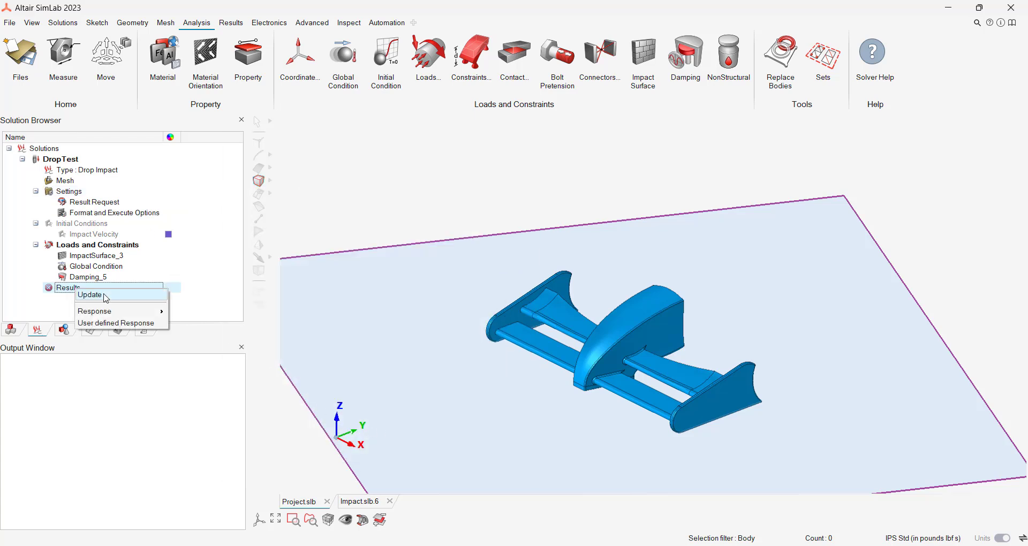
pyautogui.click(106, 295)
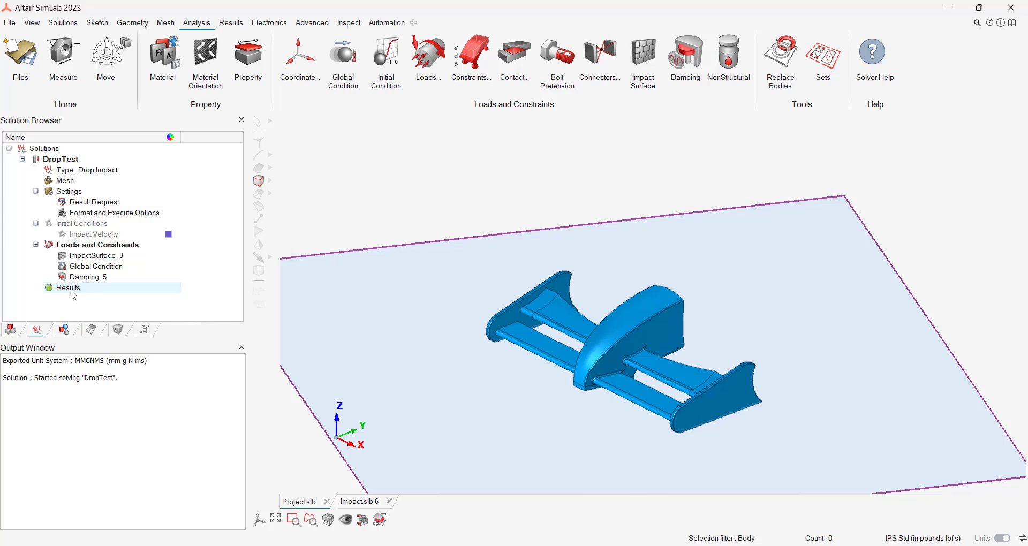
pyautogui.rightClick(64, 288)
pyautogui.click(96, 319)
pyautogui.moveTo(536, 133); pyautogui.dragTo(837, 124)
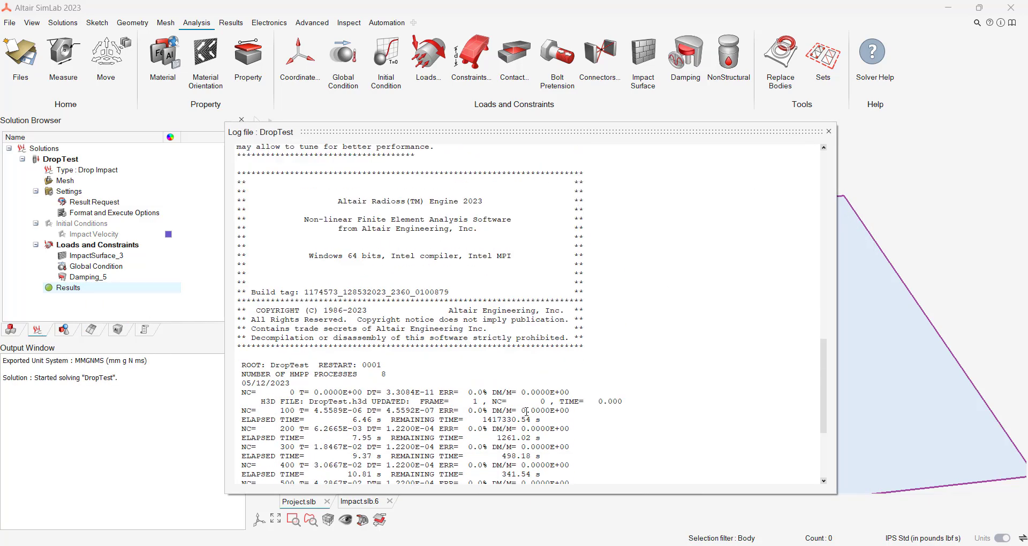
pyautogui.click(829, 135)
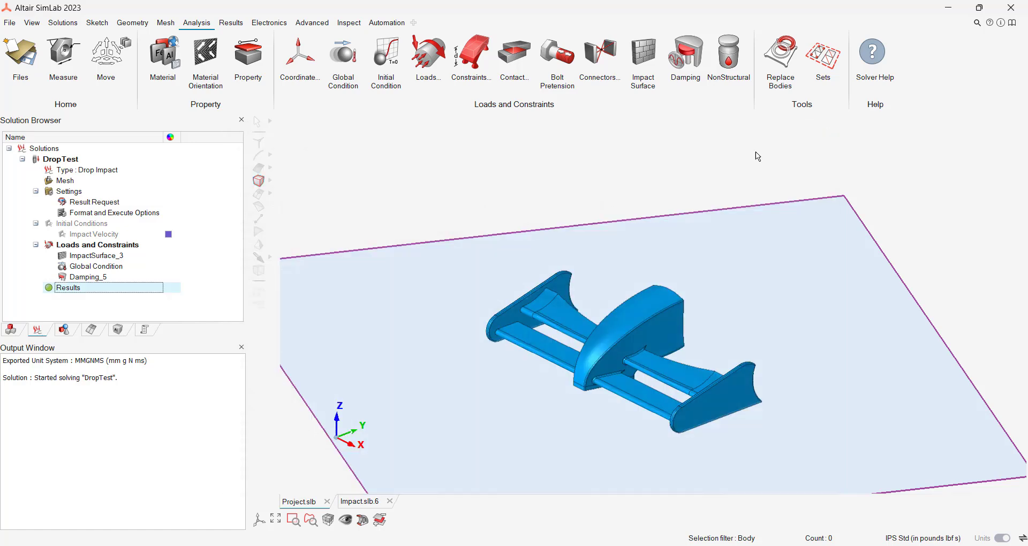
# View the energy balance plot of the DropTest solution and close it.
pyautogui.rightClick(67, 289)
pyautogui.click(122, 298)
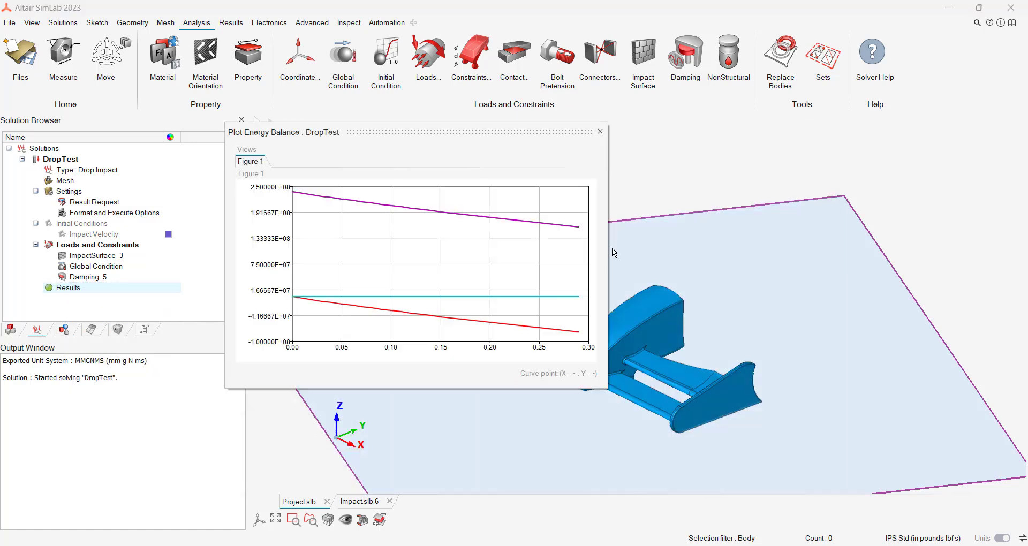
pyautogui.click(600, 131)
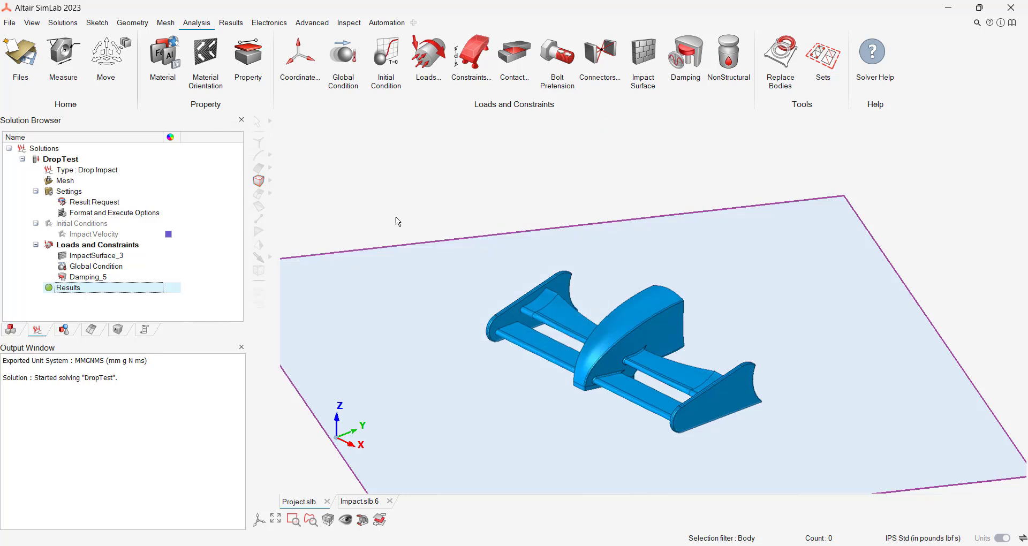
# Create a new 2D plot of the DropTest kinetic energy from the global variables against time.
pyautogui.rightClick(59, 290)
pyautogui.click(91, 305)
pyautogui.doubleClick(447, 298)
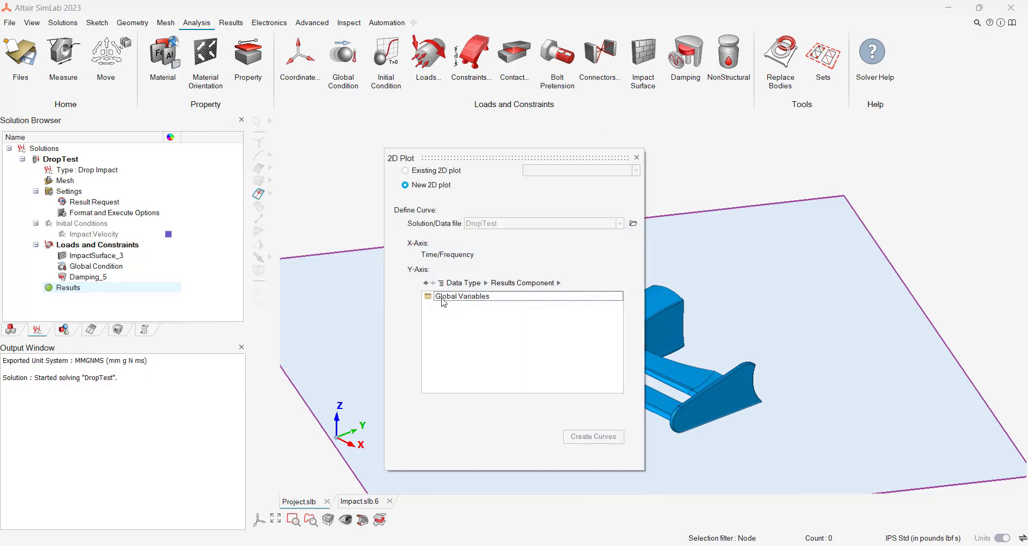
pyautogui.doubleClick(447, 298)
pyautogui.doubleClick(452, 306)
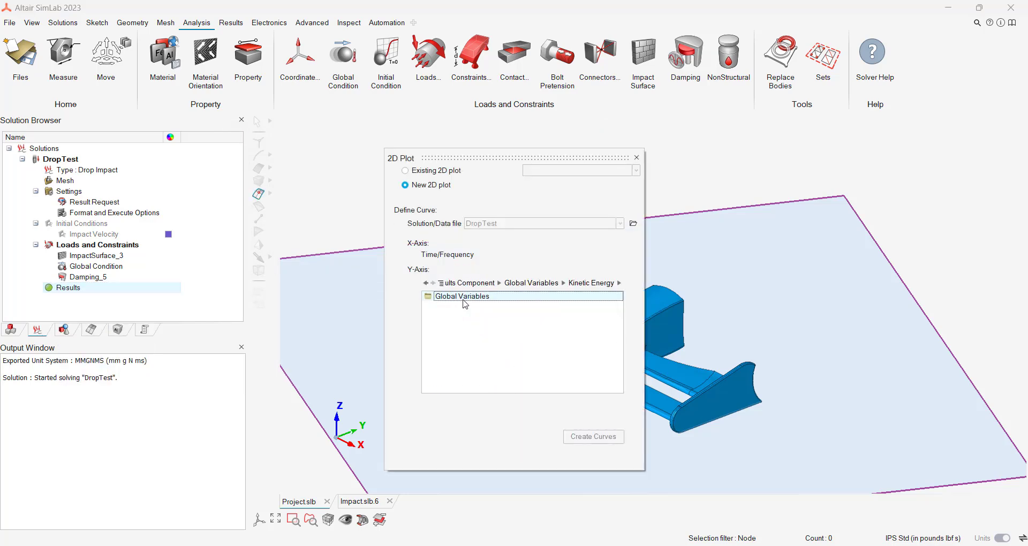
pyautogui.doubleClick(464, 299)
pyautogui.click(610, 440)
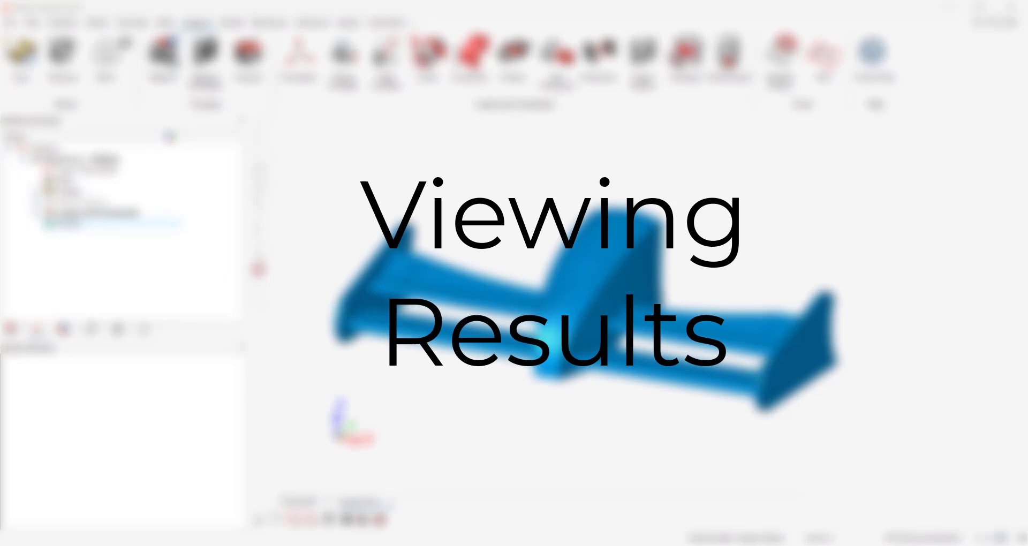
# Display the results of the DropTest_1_100mph solution and inspect the stress contour on the front wing.
pyautogui.rightClick(65, 225)
pyautogui.click(88, 235)
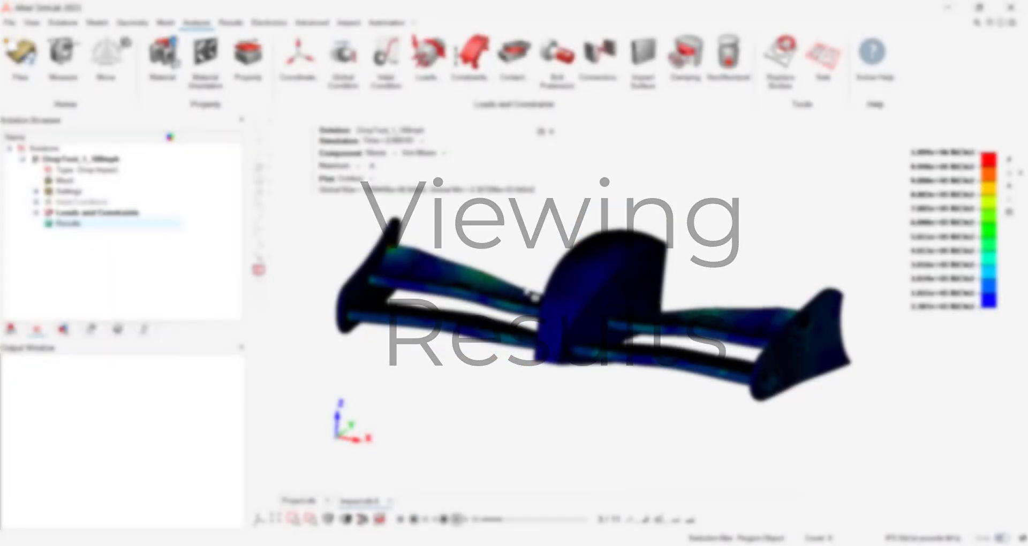
pyautogui.scroll(-1, 525, 251)
pyautogui.scroll(4, 525, 252)
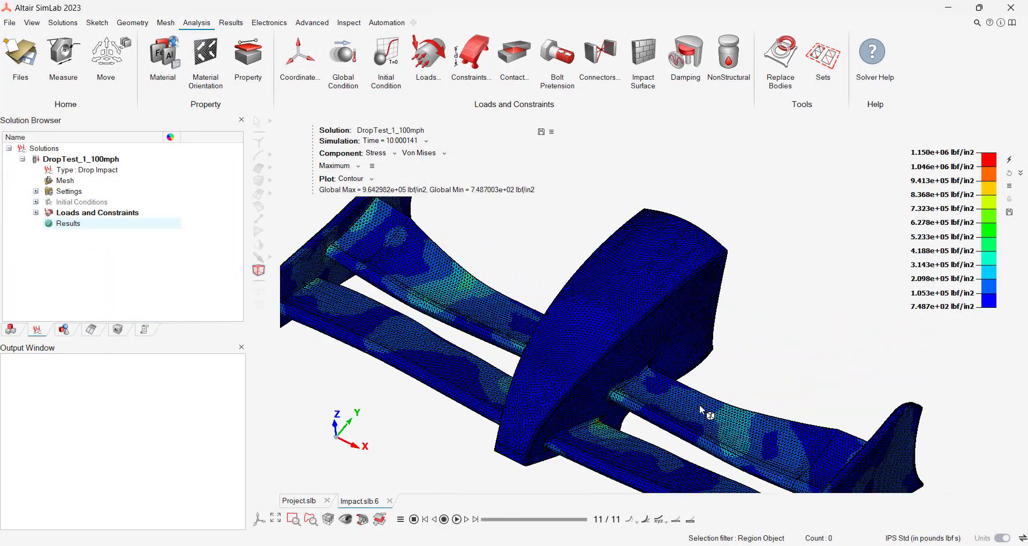
pyautogui.moveTo(699, 408); pyautogui.dragTo(445, 342, button='middle')
# Examine the Velocity and Grid Point Stress contours on the wing and return to the Stress component.
pyautogui.click(395, 153)
pyautogui.click(389, 175)
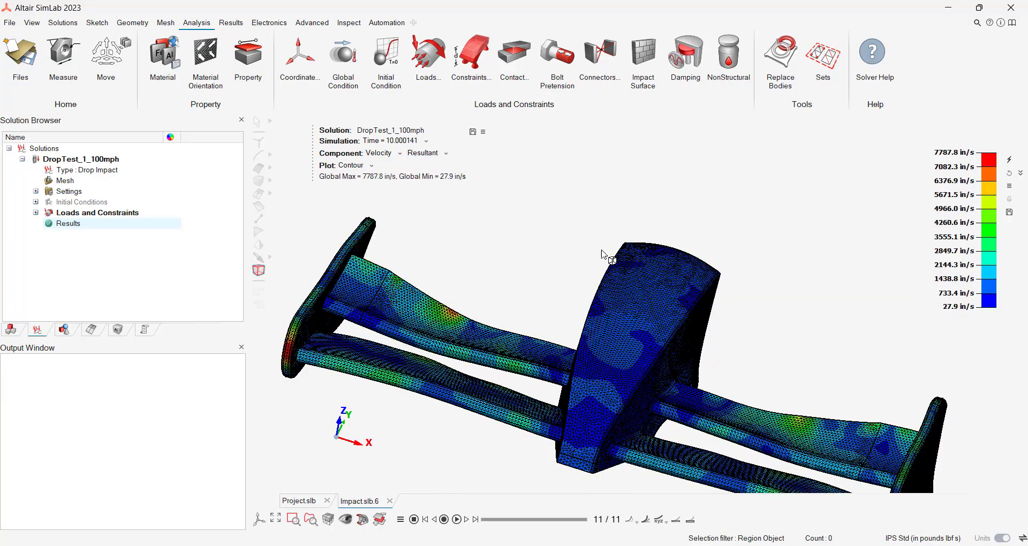
pyautogui.moveTo(605, 252); pyautogui.dragTo(493, 271, button='middle')
pyautogui.click(387, 154)
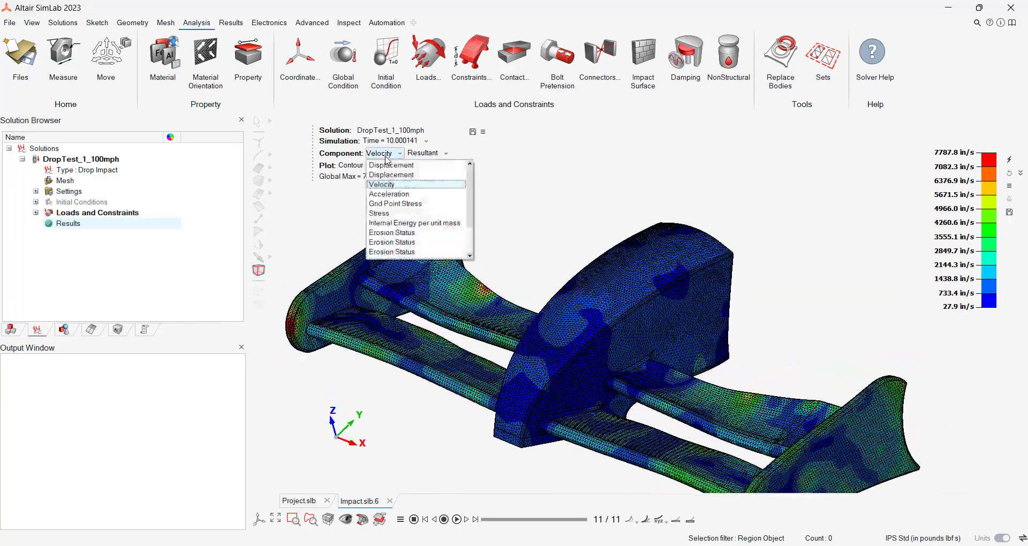
pyautogui.click(401, 203)
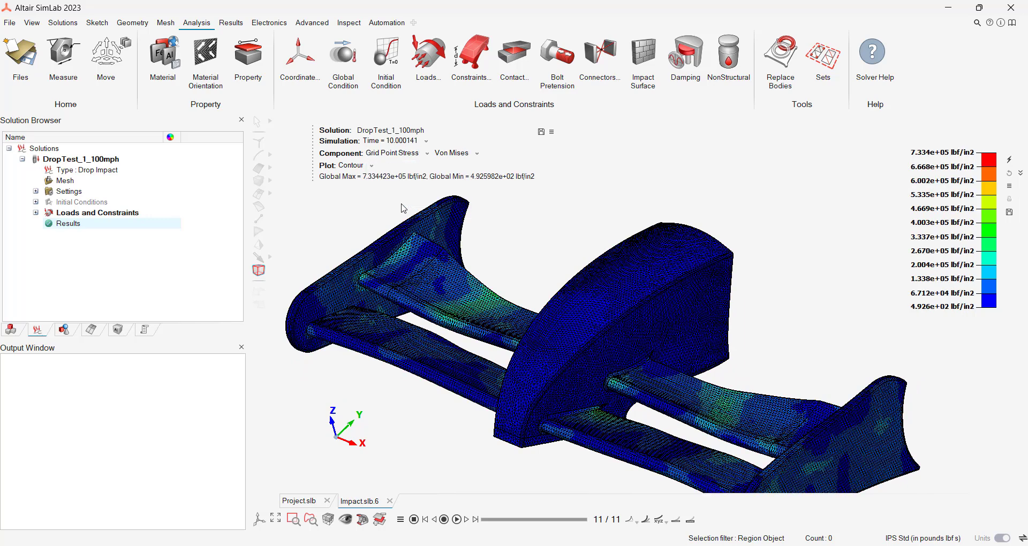
pyautogui.click(387, 154)
pyautogui.click(380, 213)
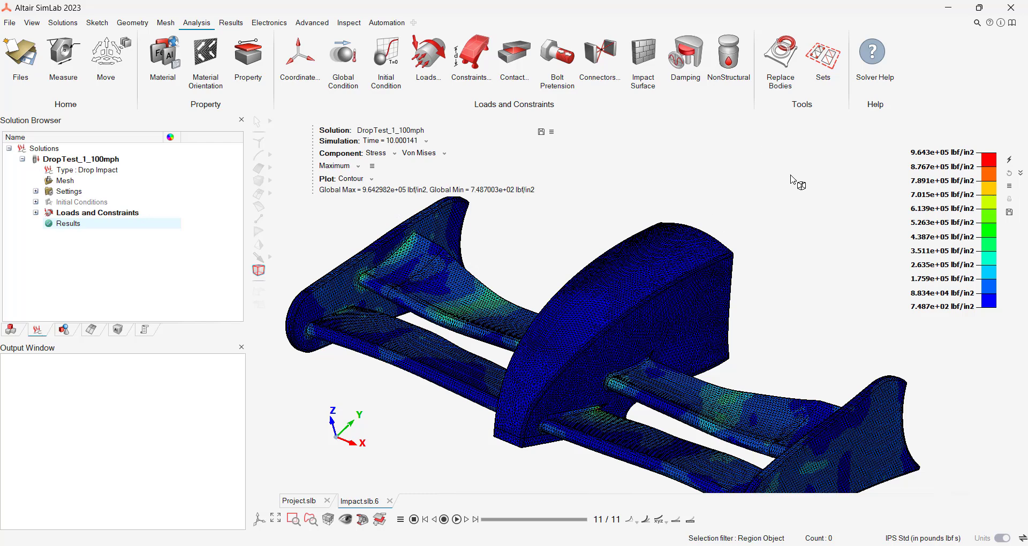
# Query the stress at two nodes on the upper wing plane beside the nose, clear the query and close it.
pyautogui.rightClick(657, 263)
pyautogui.click(679, 320)
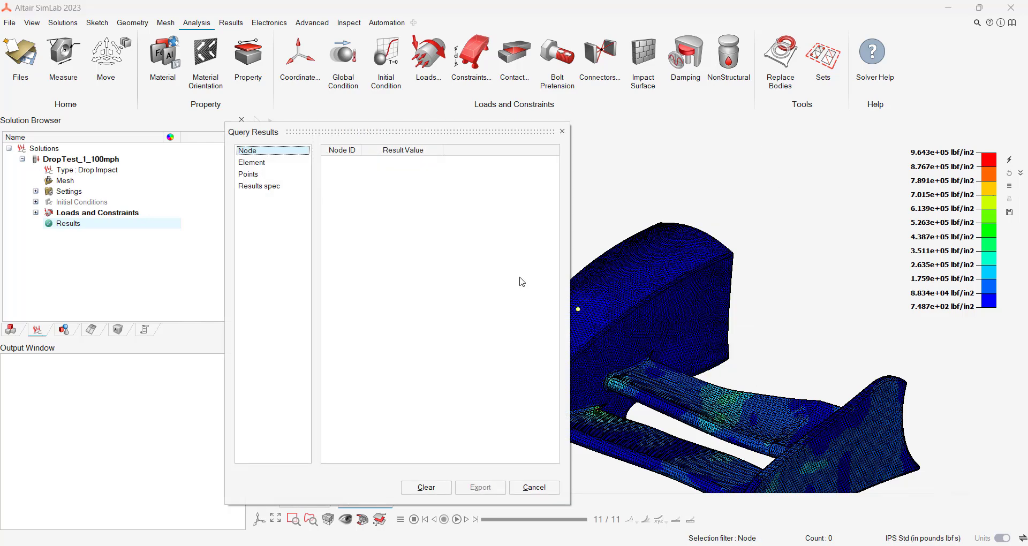
pyautogui.moveTo(402, 132); pyautogui.dragTo(199, 138)
pyautogui.click(490, 298)
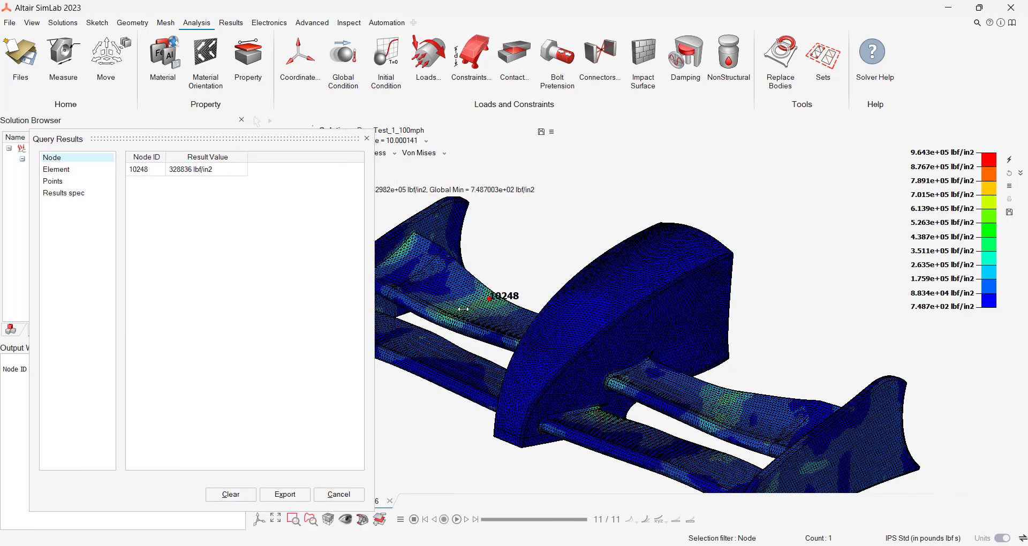
pyautogui.click(455, 310)
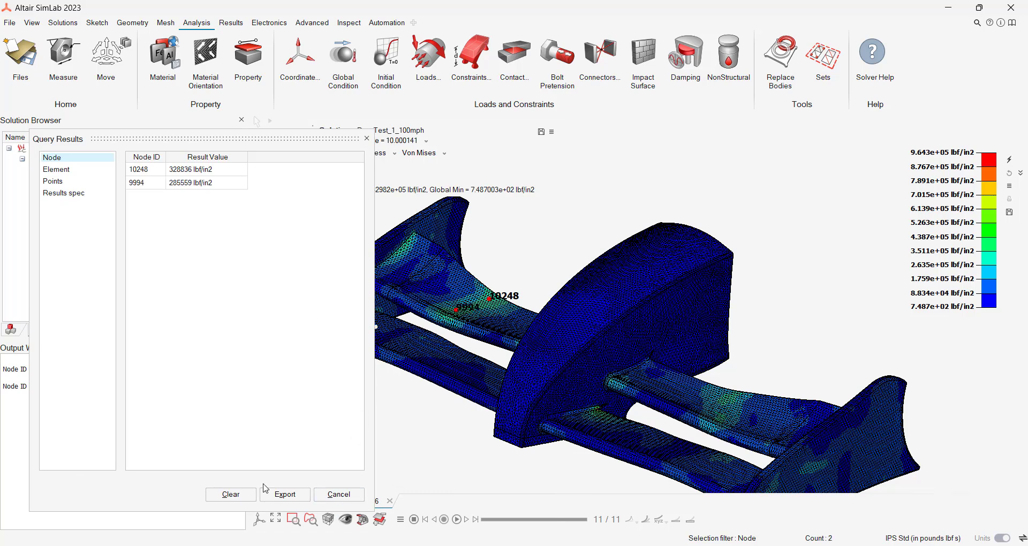
pyautogui.click(231, 494)
pyautogui.click(367, 138)
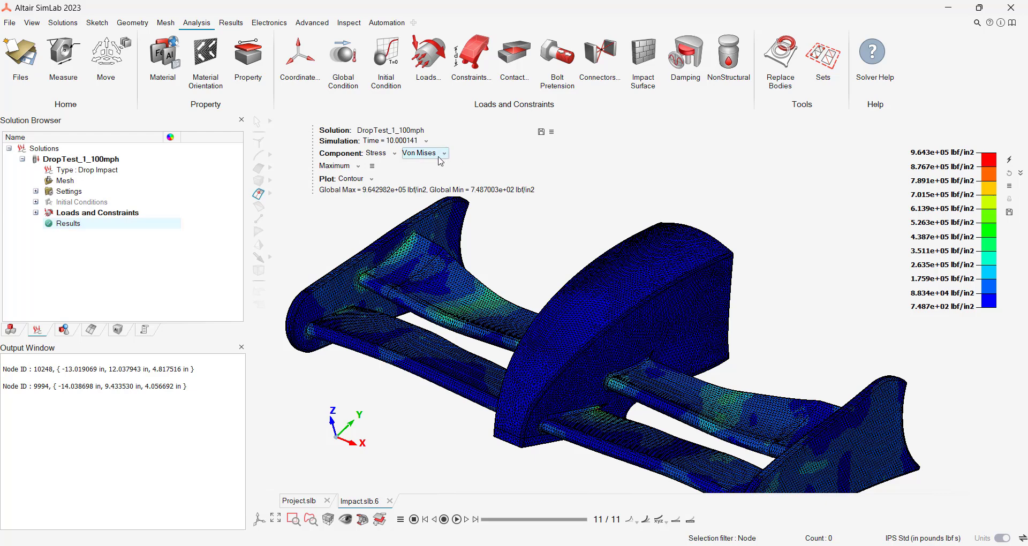
# View the Internal Energy per unit mass contour and return to the Von Mises stress contour.
pyautogui.click(380, 153)
pyautogui.scroll(2, 423, 230)
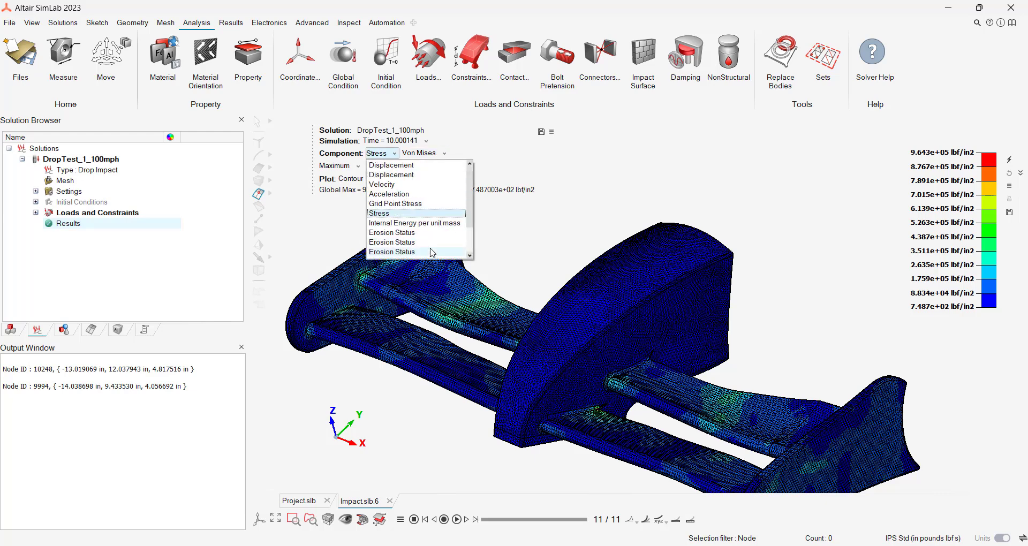
pyautogui.click(421, 221)
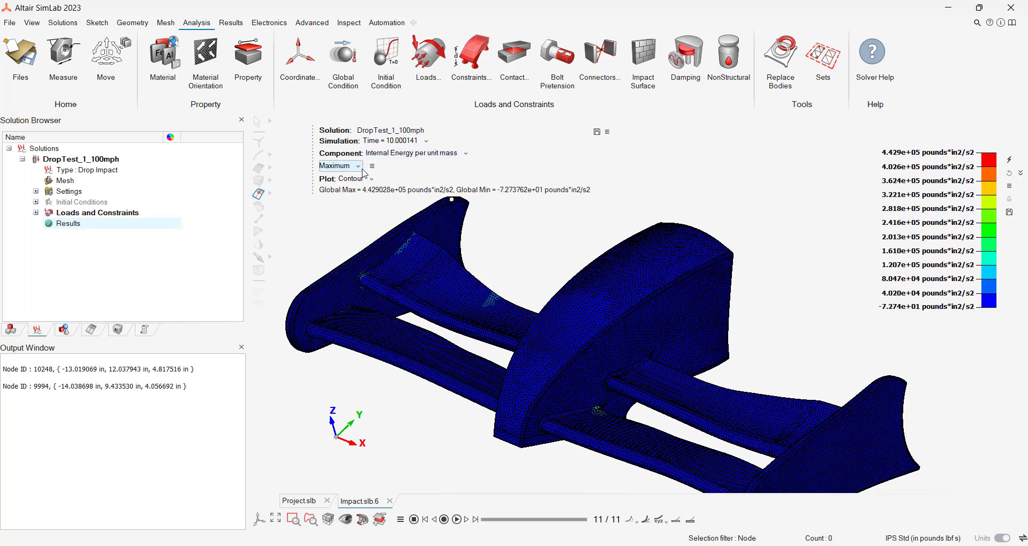
pyautogui.click(416, 153)
pyautogui.click(415, 174)
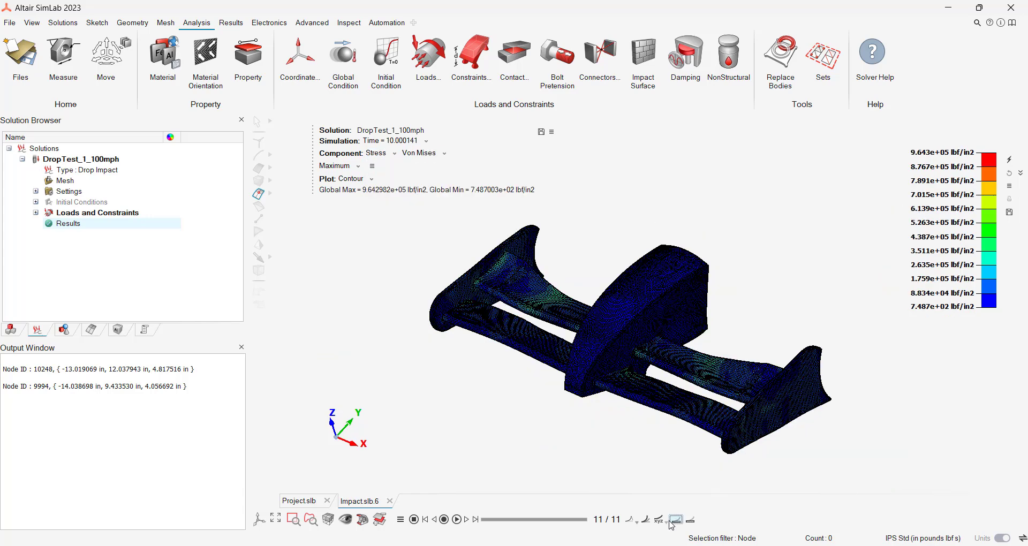
# Turn off auto scale for the deformed shape, keeping the uniform scale at 1, and play the stress animation.
pyautogui.click(645, 522)
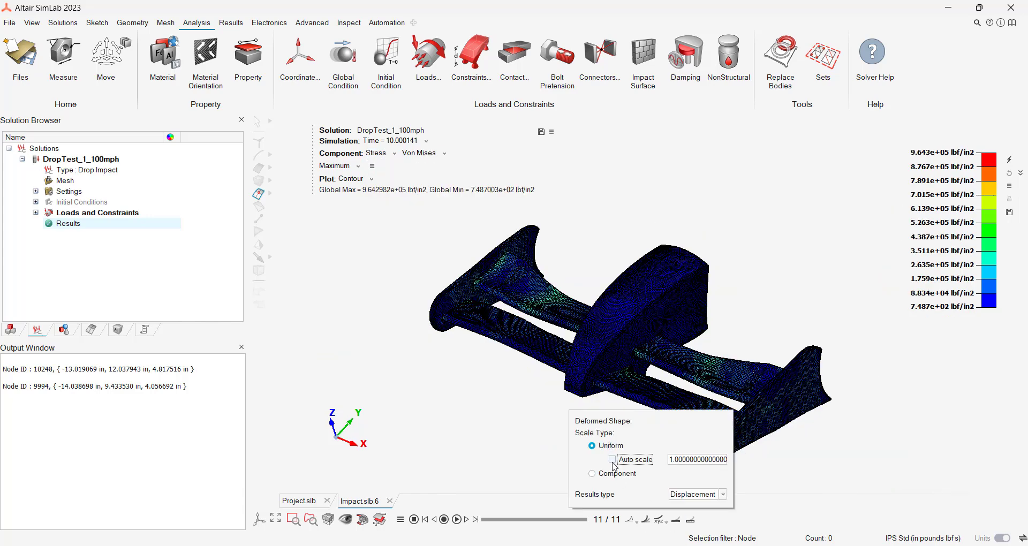
pyautogui.click(612, 459)
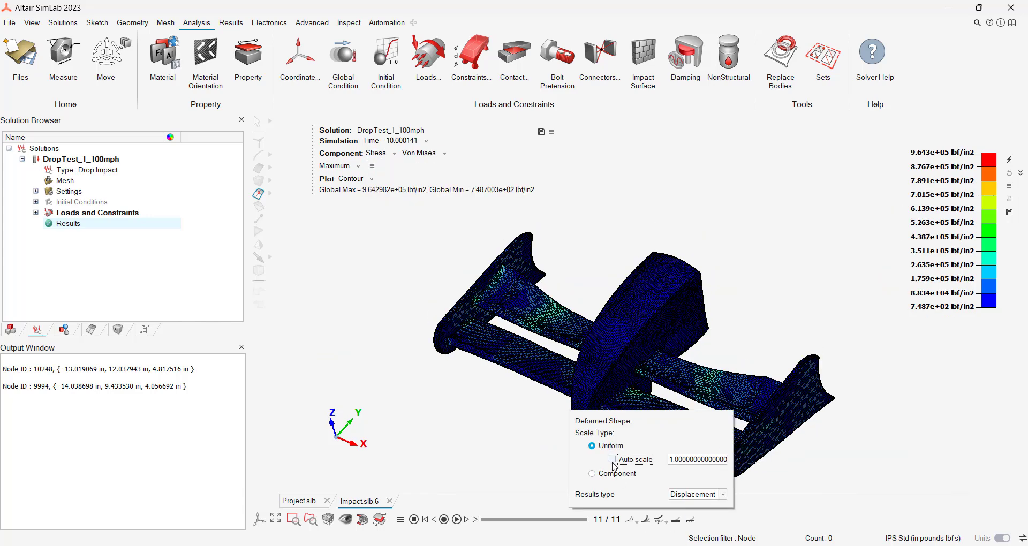
pyautogui.click(869, 476)
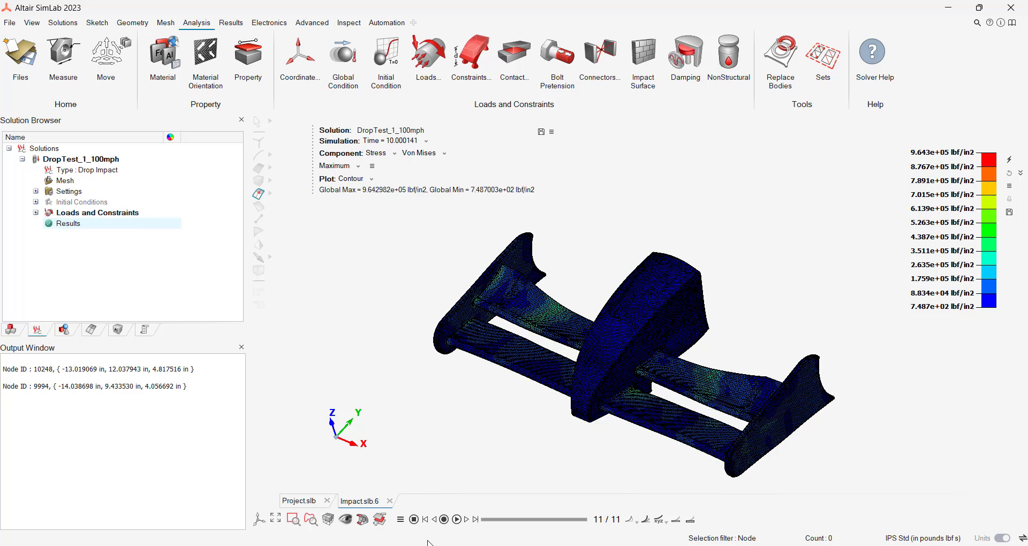
pyautogui.click(458, 522)
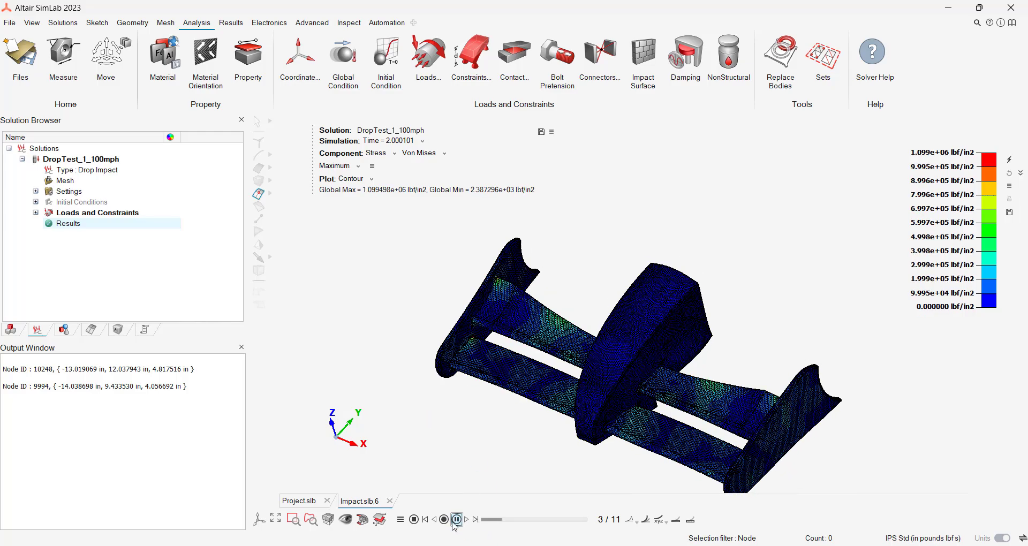